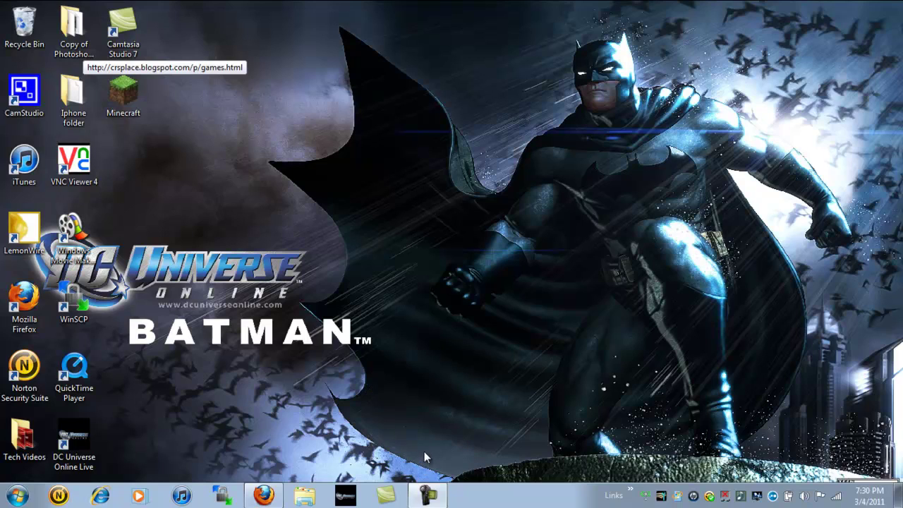
Restore Firefox and go from the blog's home page to its Games page
left_click(271, 499)
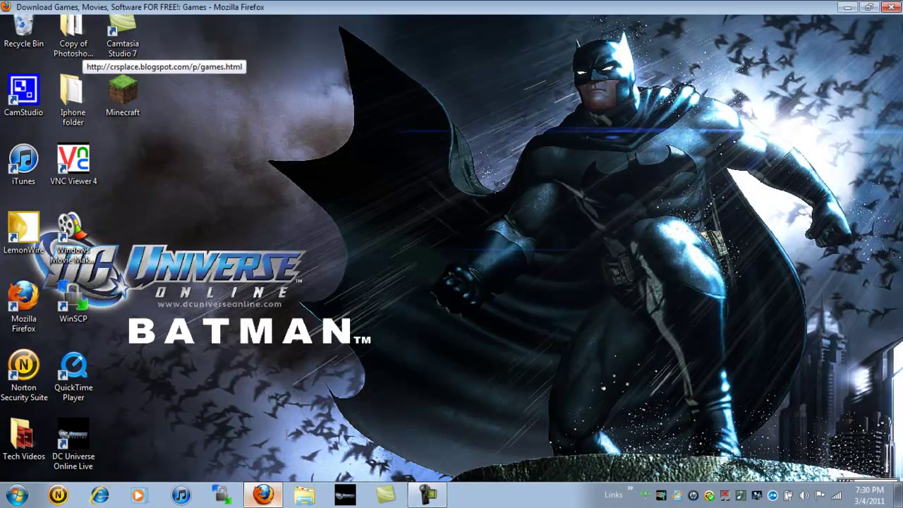
left_click(172, 204)
scroll(451, 307, "down", 7)
scroll(353, 232, "up", 5)
scroll(159, 184, "up", 2)
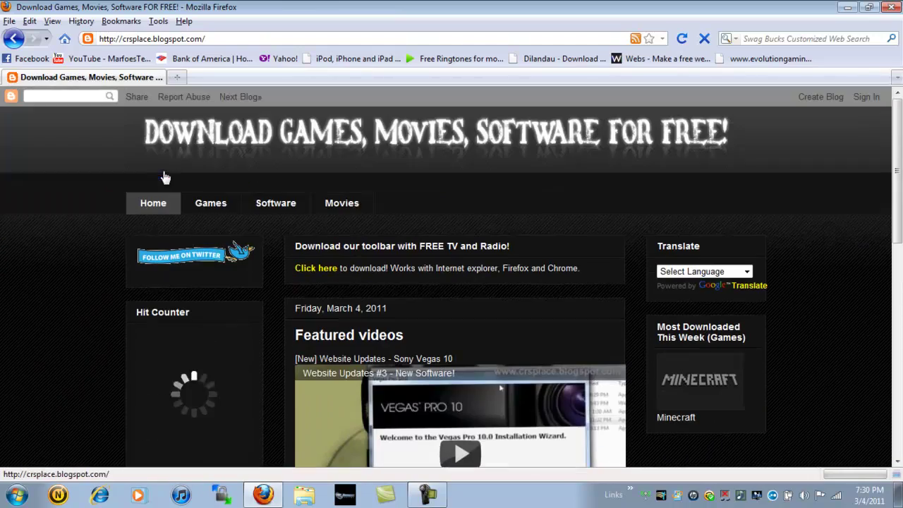
left_click(201, 206)
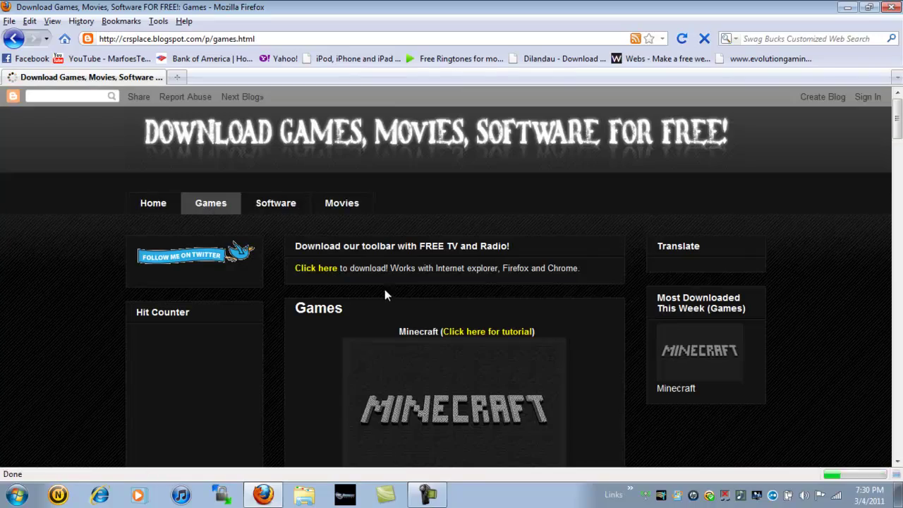
Scroll to the Minecraft entry and follow the (Optional) Server setup link to Megaupload
scroll(395, 310, "down", 4)
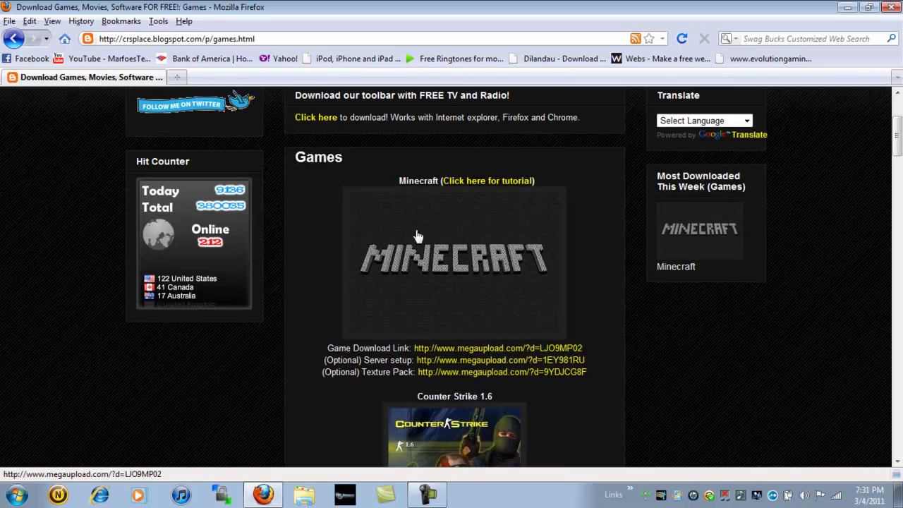
scroll(403, 317, "down", 2)
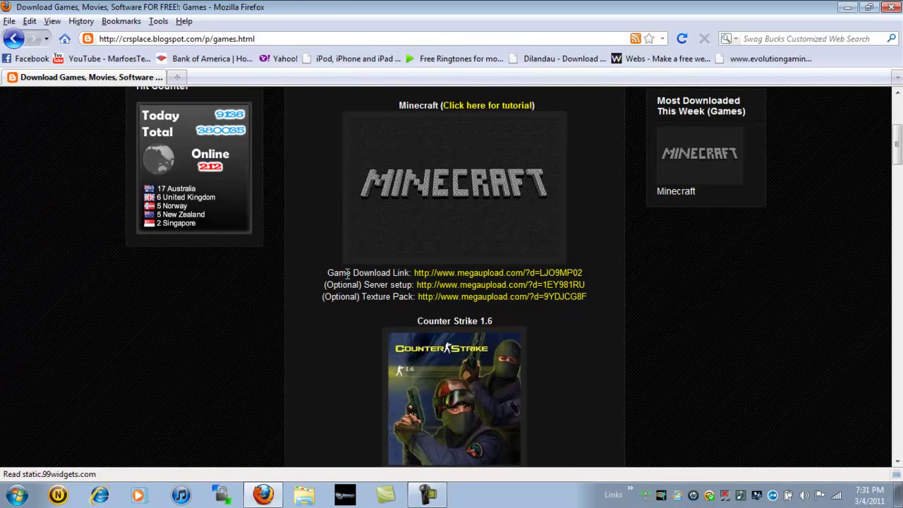
left_click_drag(328, 273, 591, 271)
left_click(599, 275)
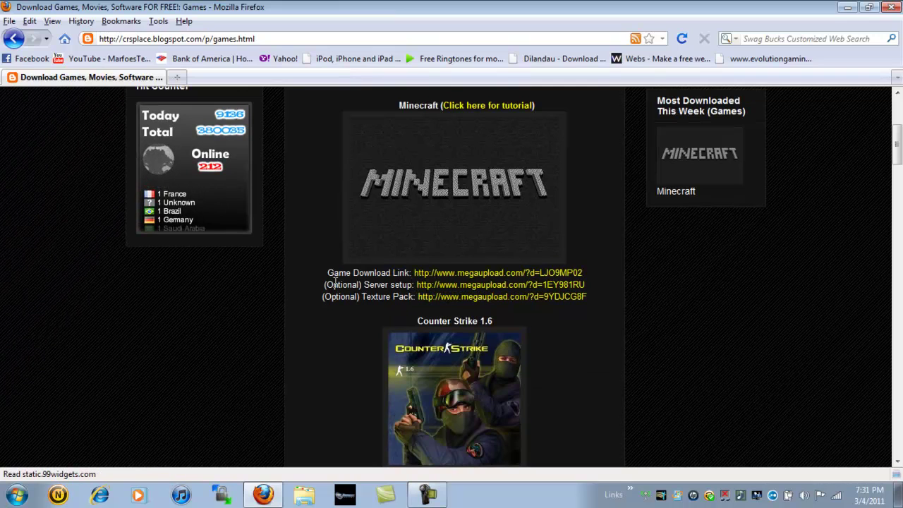
left_click_drag(374, 284, 596, 295)
left_click(594, 289)
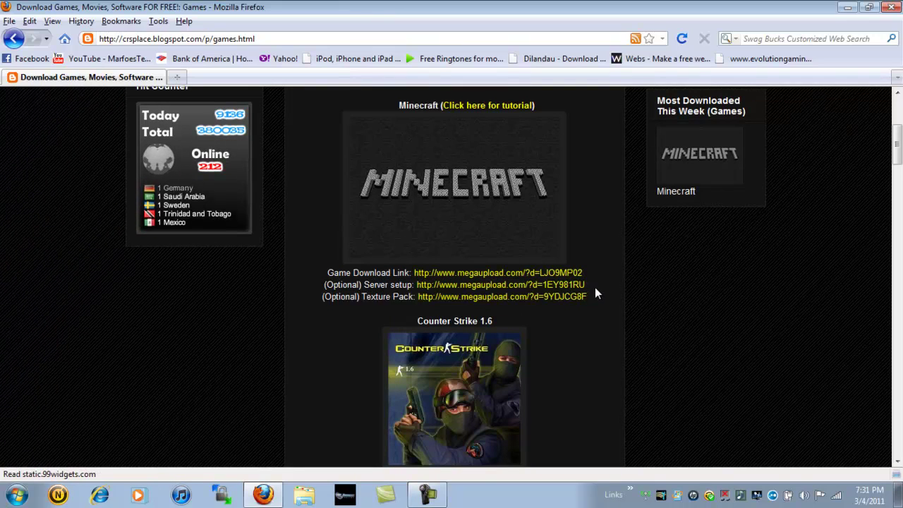
left_click(525, 289)
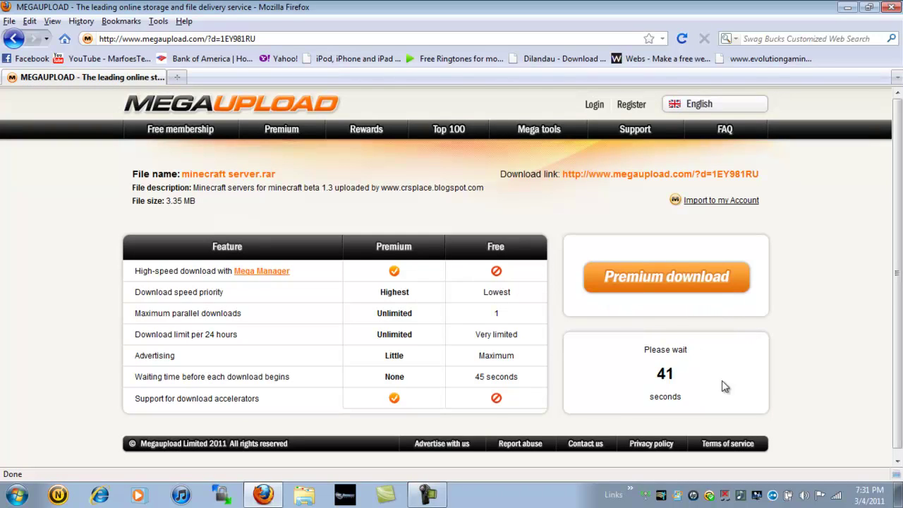
Start the free Regular download of minecraft server.rar and choose Save File
left_click(427, 497)
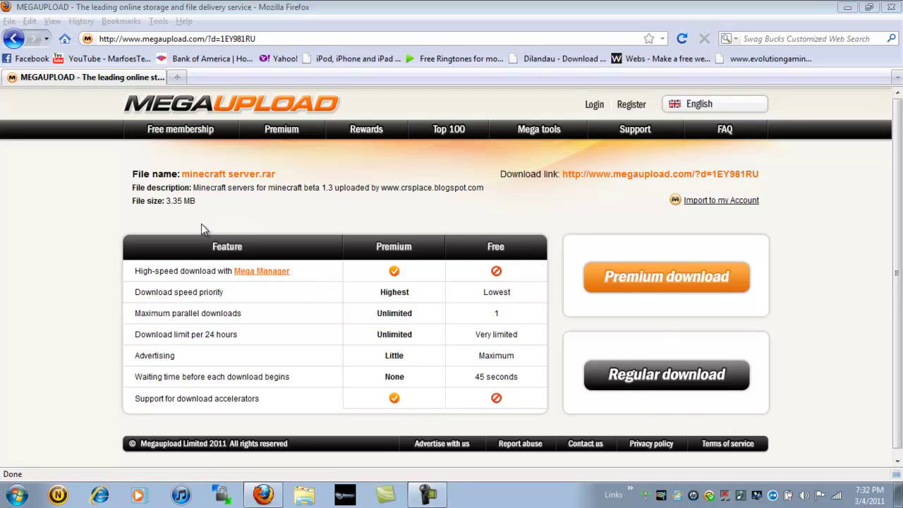
left_click(632, 379)
left_click(633, 379)
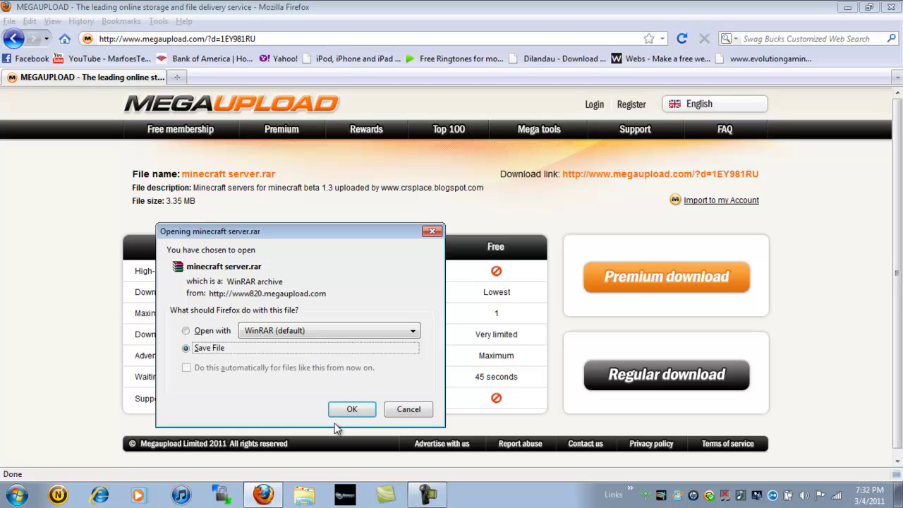
left_click(354, 415)
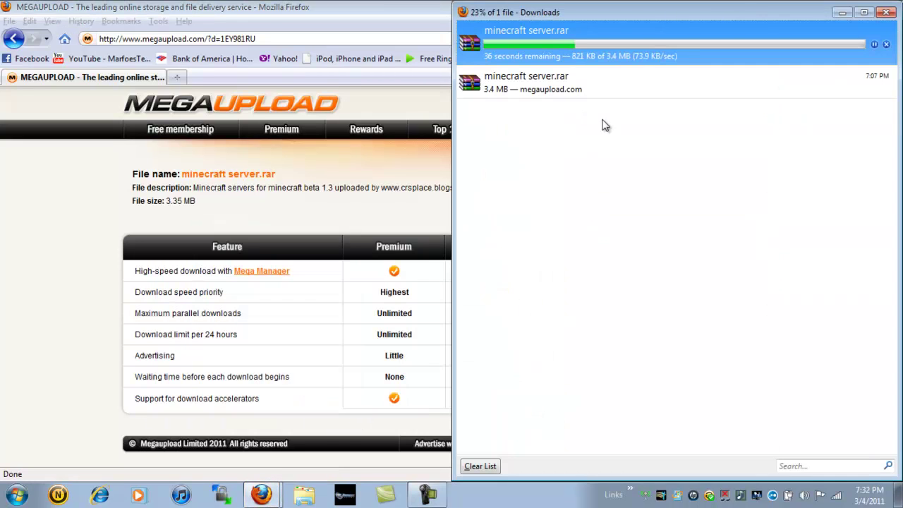
Delete the old duplicate download entry, then minimize Firefox and close Downloads after completion
left_click(607, 87)
key("Delete")
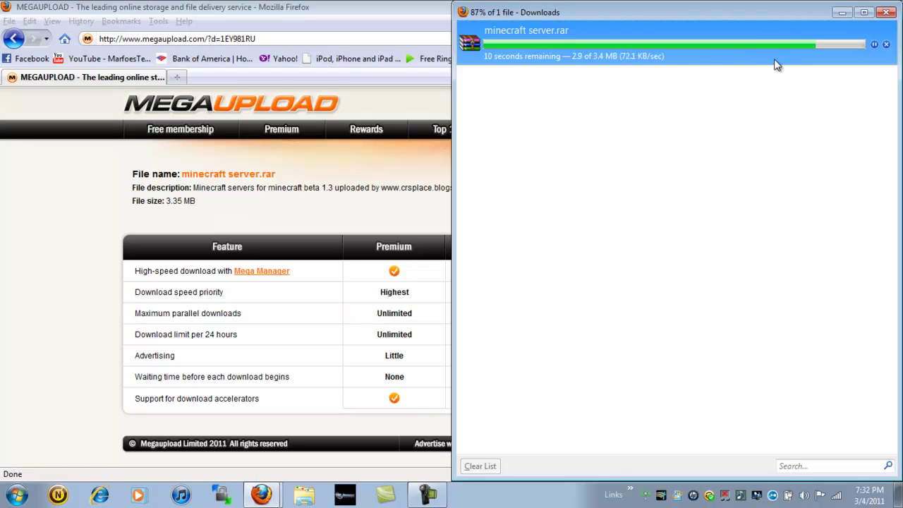
left_click(393, 6)
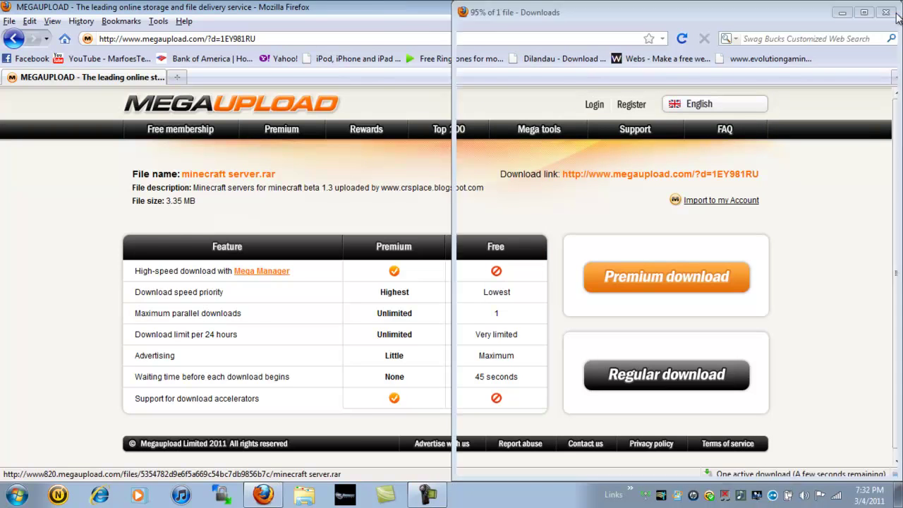
left_click(890, 7)
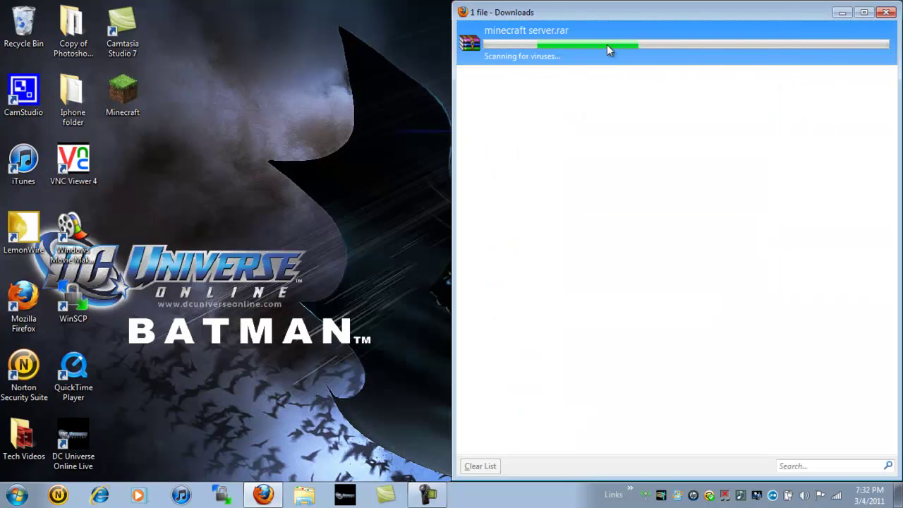
left_click(885, 13)
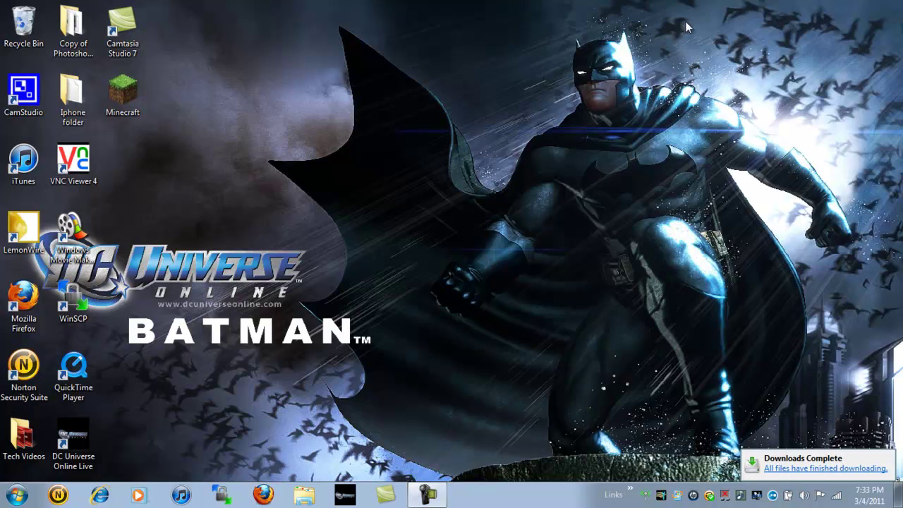
Move minecraft server.rar from the Downloads folder onto the desktop
left_click(17, 494)
left_click(197, 265)
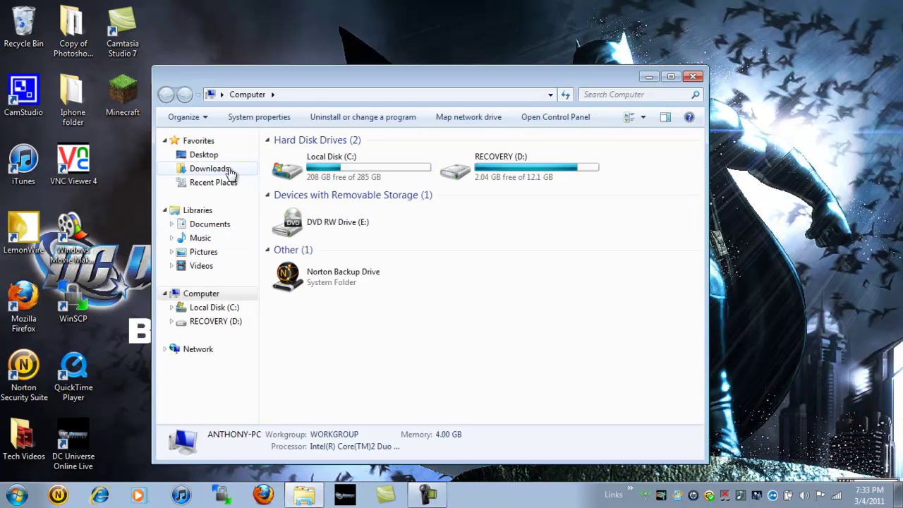
left_click(223, 172)
left_click_drag(400, 261, 123, 169)
left_click(692, 76)
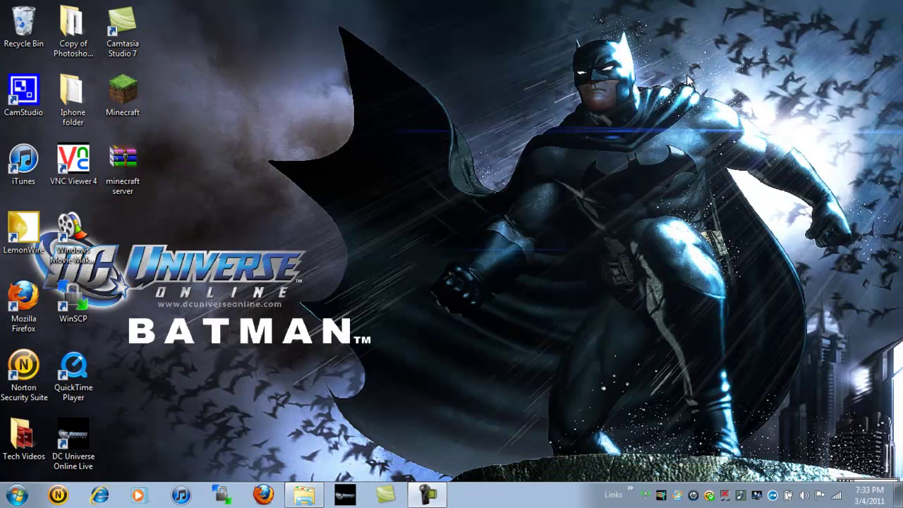
Extract the archive to a 'minecraft server' folder on the desktop and open it
right_click(115, 165)
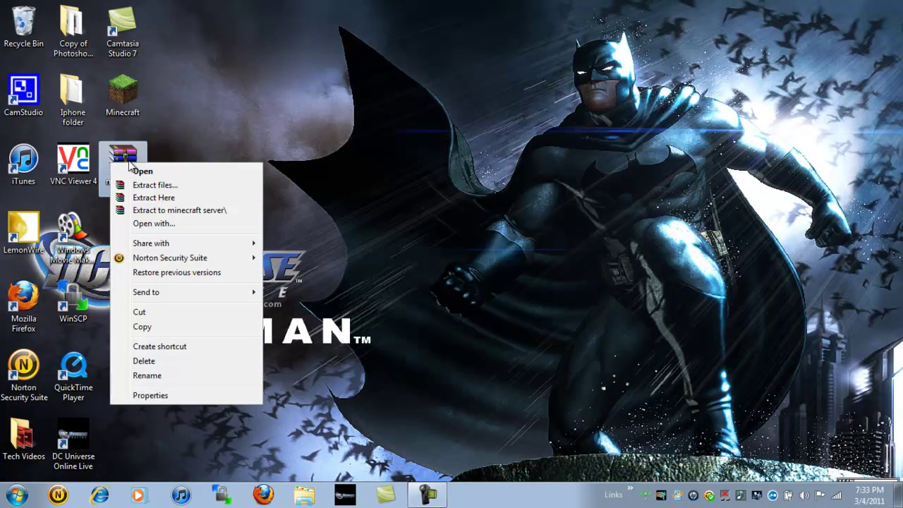
left_click(221, 213)
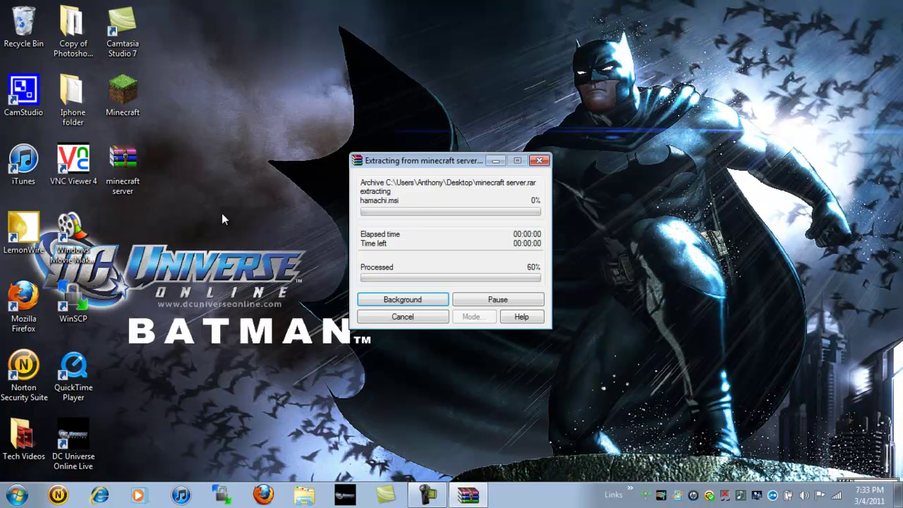
left_click_drag(137, 189, 186, 249)
left_click_drag(130, 226, 134, 159)
left_click(172, 227)
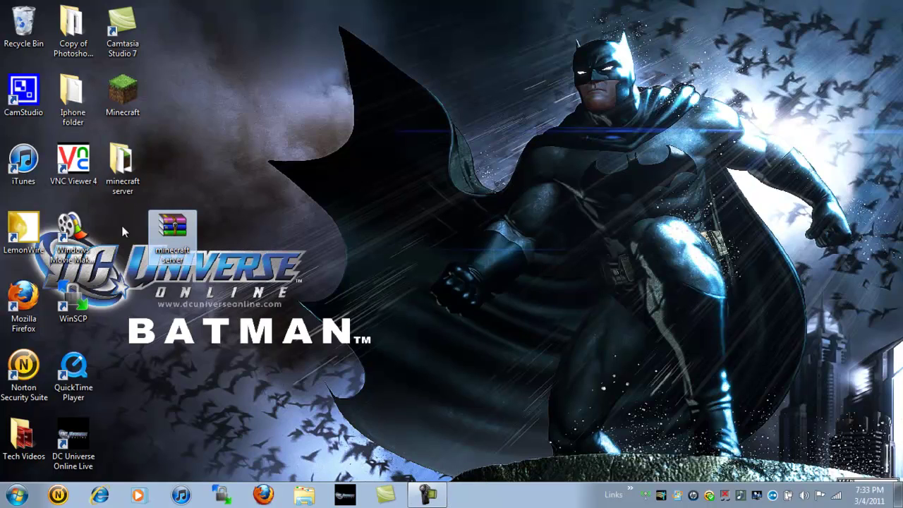
left_click_drag(124, 231, 124, 230)
double_click(139, 169)
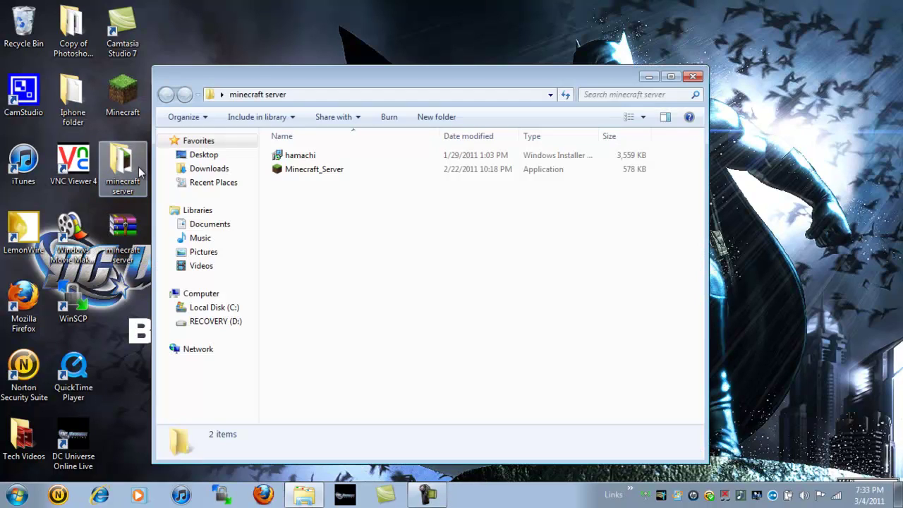
Install Hamachi in English, accepting the terms and adding a desktop shortcut
double_click(348, 157)
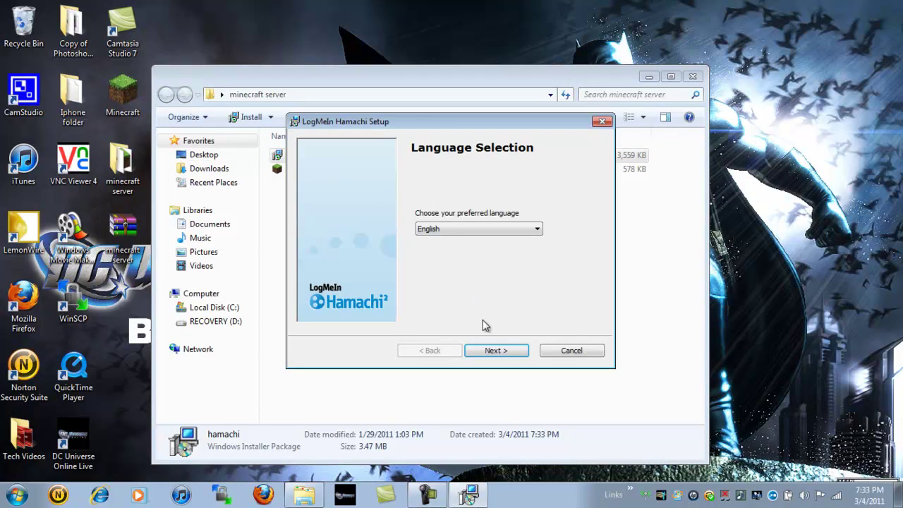
left_click(496, 351)
left_click(498, 353)
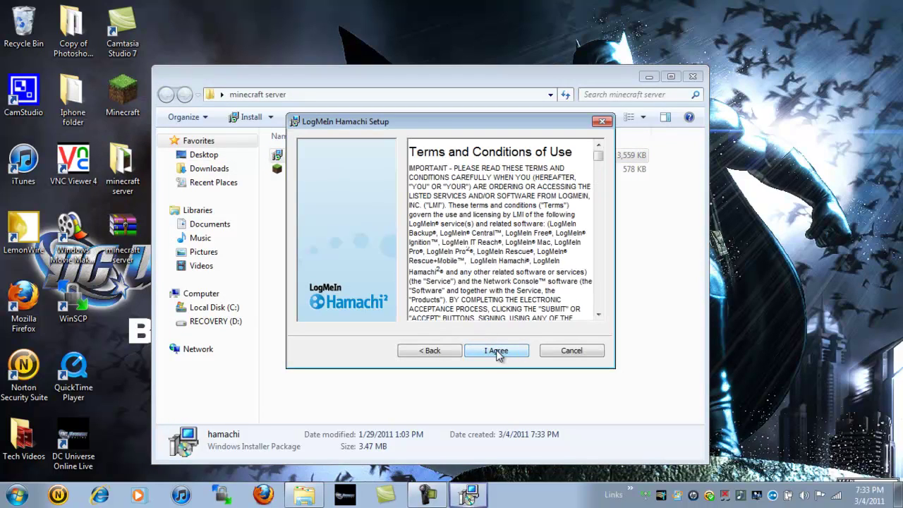
left_click(497, 352)
left_click(359, 246)
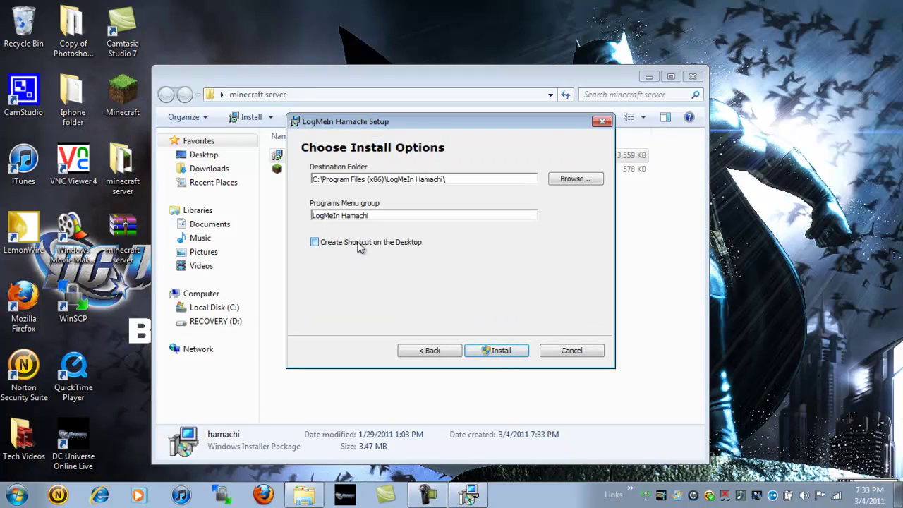
left_click(493, 353)
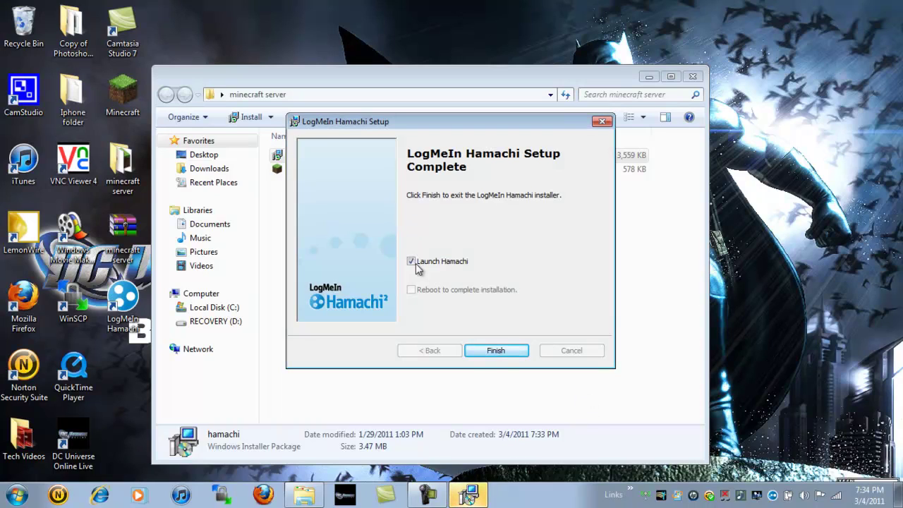
left_click(501, 349)
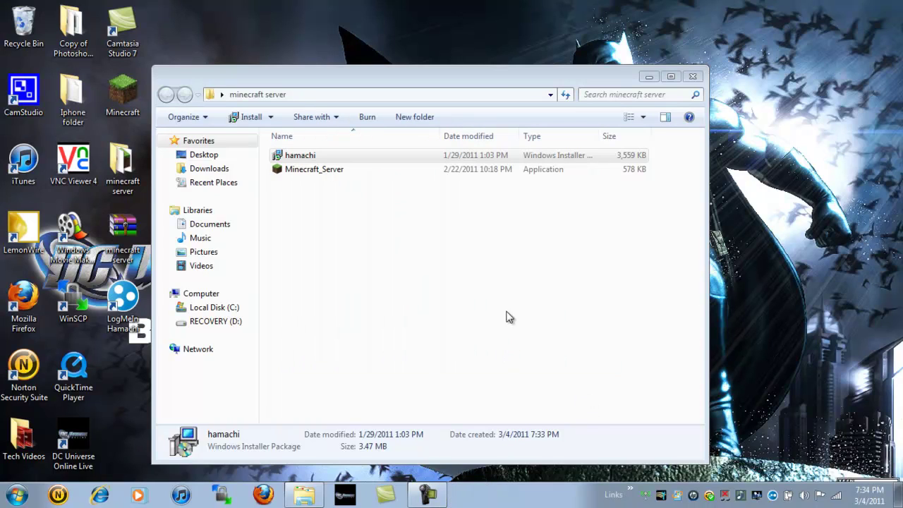
Move Hamachi to the top right, power it on, and register this computer as a client
left_click(647, 81)
left_click(649, 77)
left_click_drag(128, 84, 798, 22)
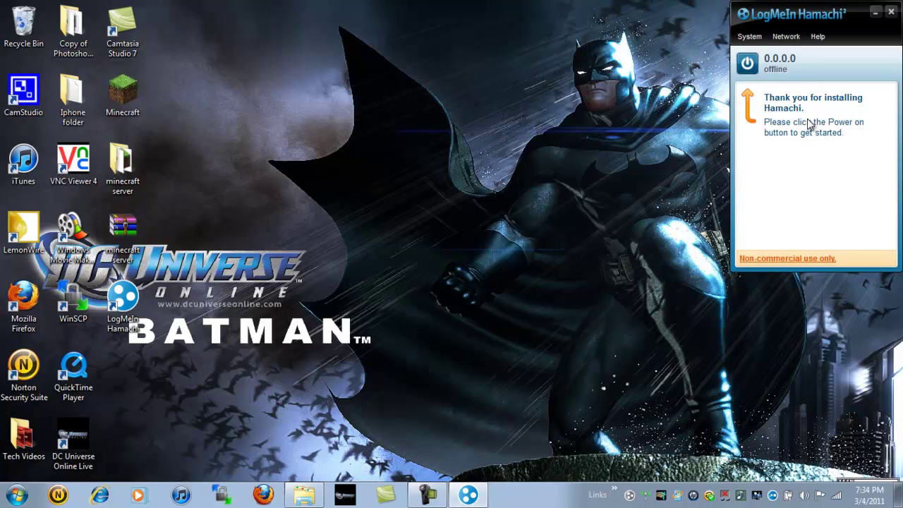
left_click(747, 64)
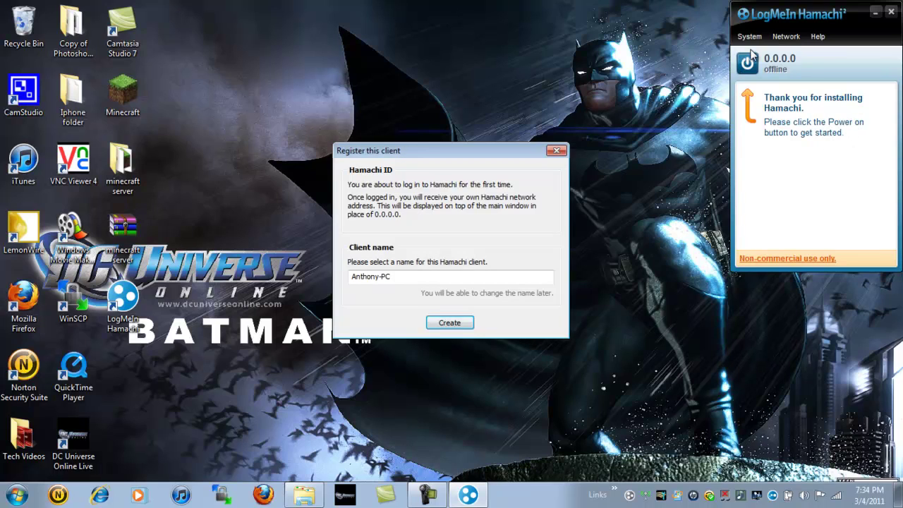
left_click(459, 322)
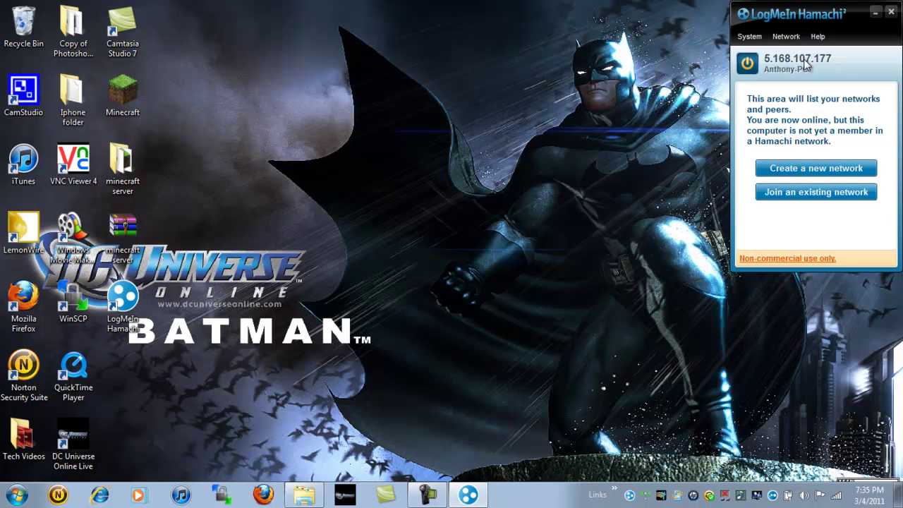
Create the Hamachi network 'Marfoes World' protected by a network password
left_click(844, 172)
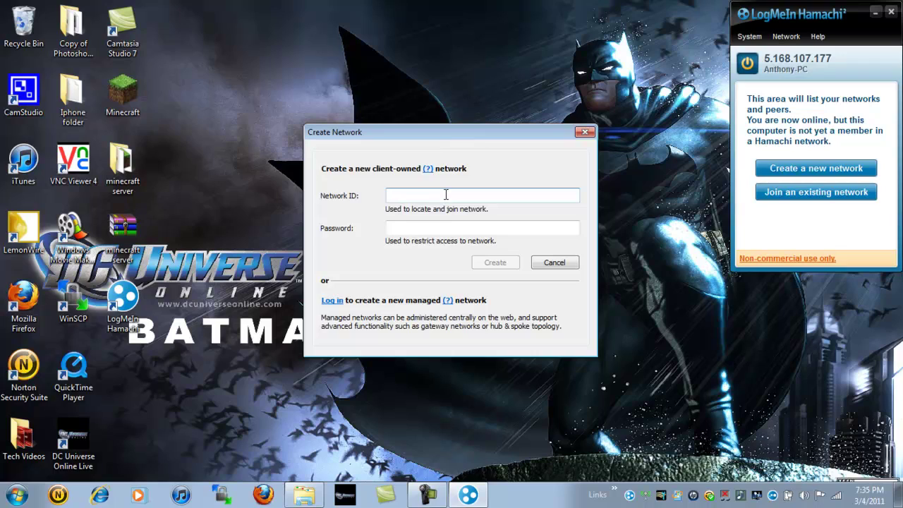
type("Marfoe")
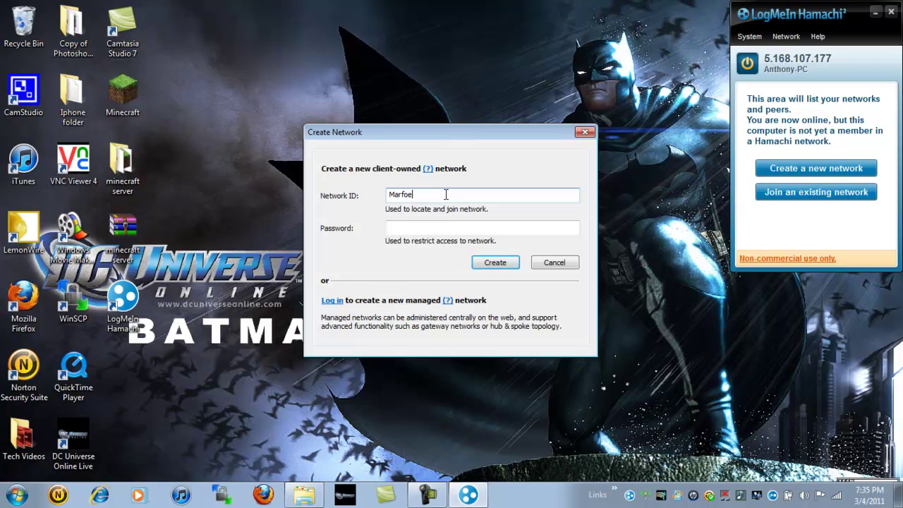
type("s World")
left_click(430, 227)
type("123")
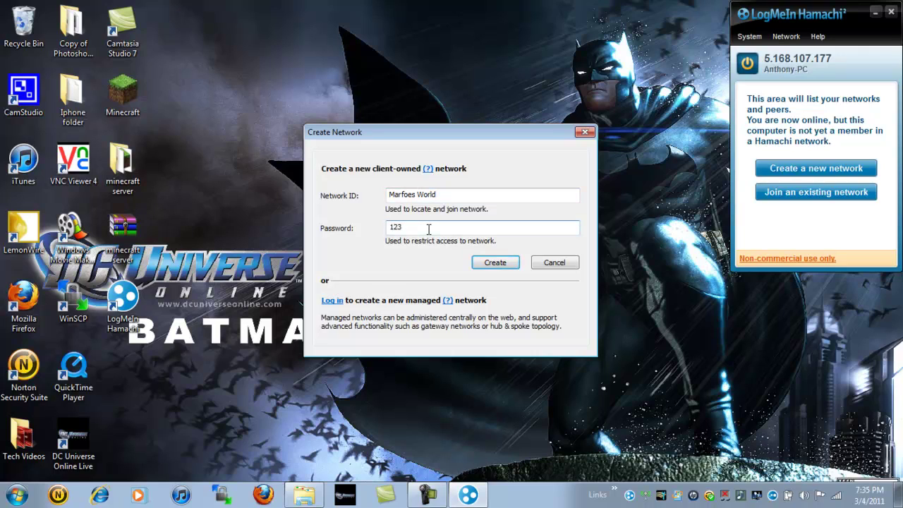
key("shift+Tab")
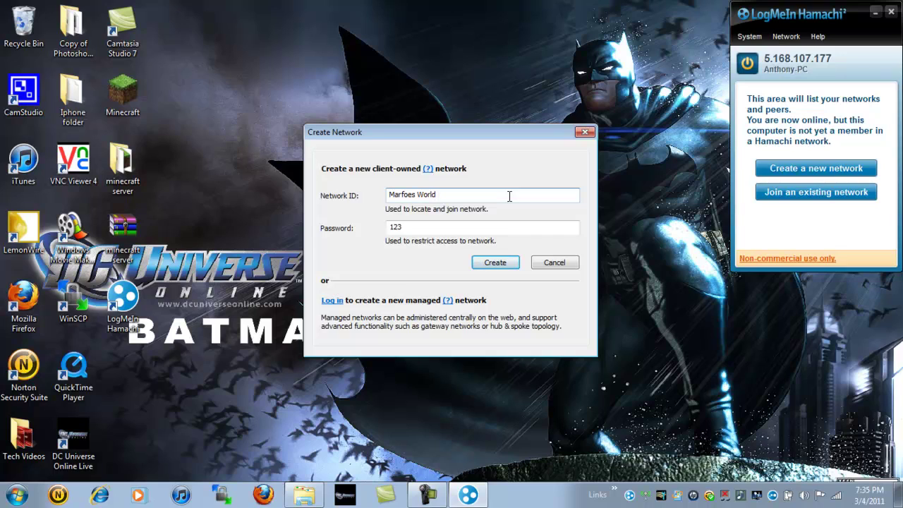
key("Return")
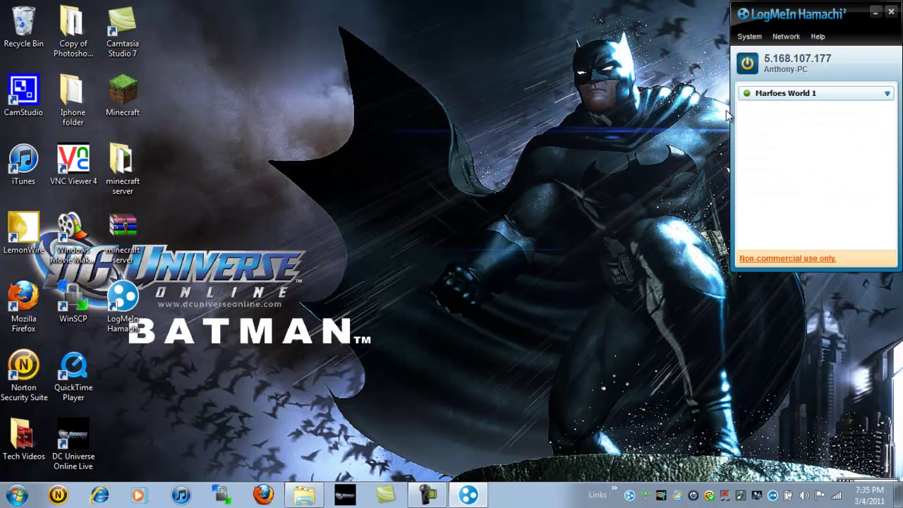
right_click(874, 100)
left_click(792, 147)
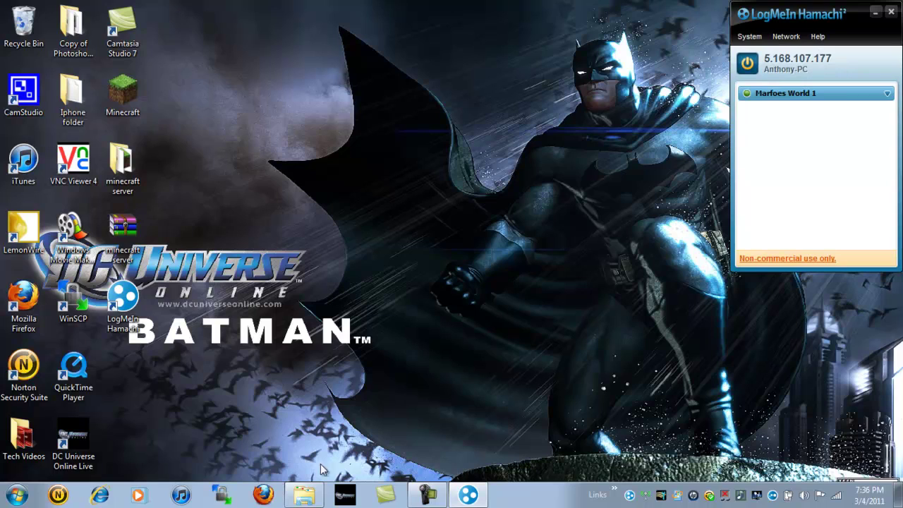
Run Minecraft_Server from the minecraft server folder until startup reports Done, then close it
left_click(304, 494)
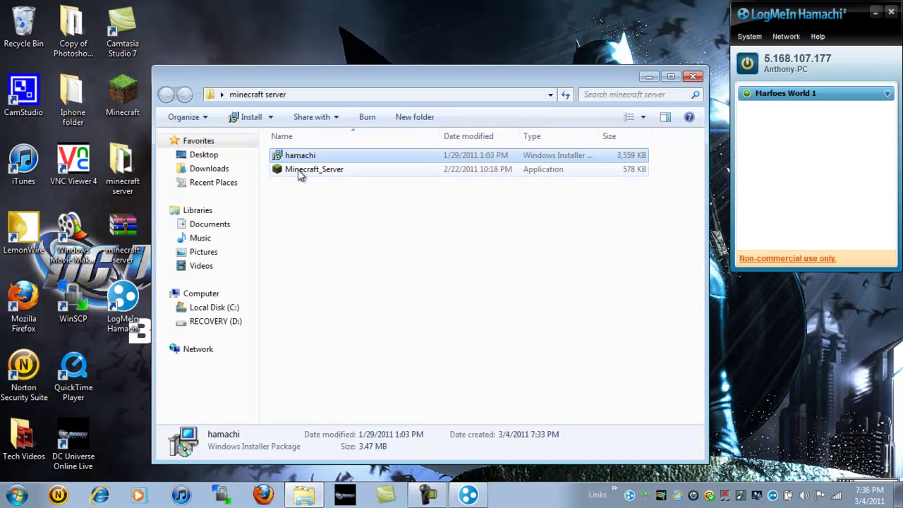
double_click(349, 173)
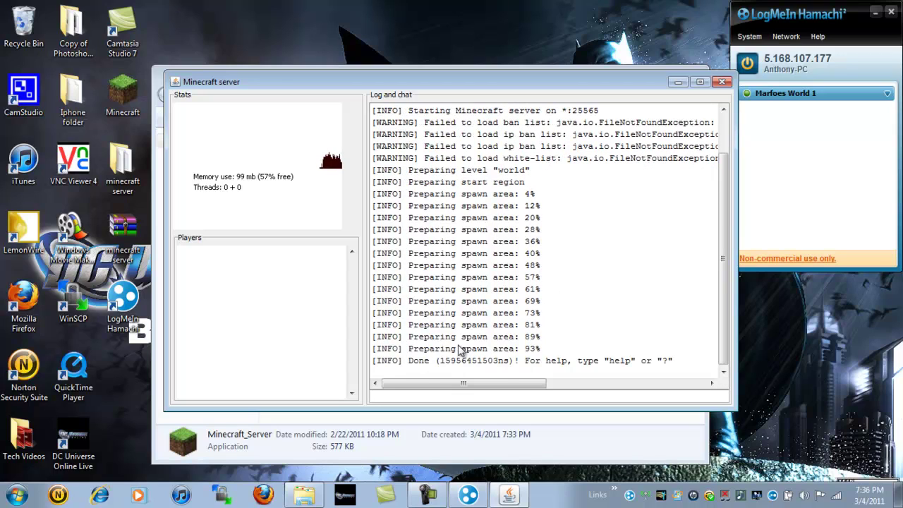
mouse_move(428, 361)
left_mouse_down()
mouse_move(415, 286)
mouse_move(430, 361)
mouse_move(415, 361)
left_mouse_up()
left_click(721, 83)
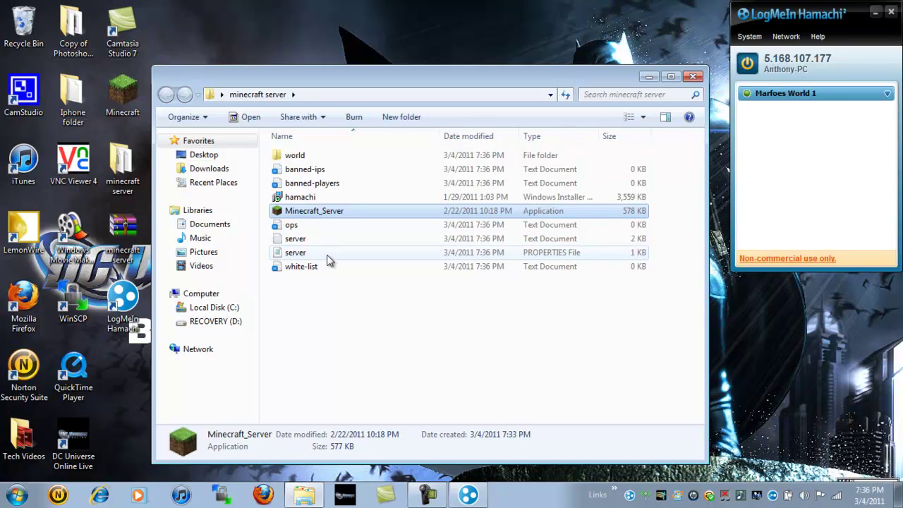
Open server.properties for editing in Notepad, snapped left and widened
double_click(311, 253)
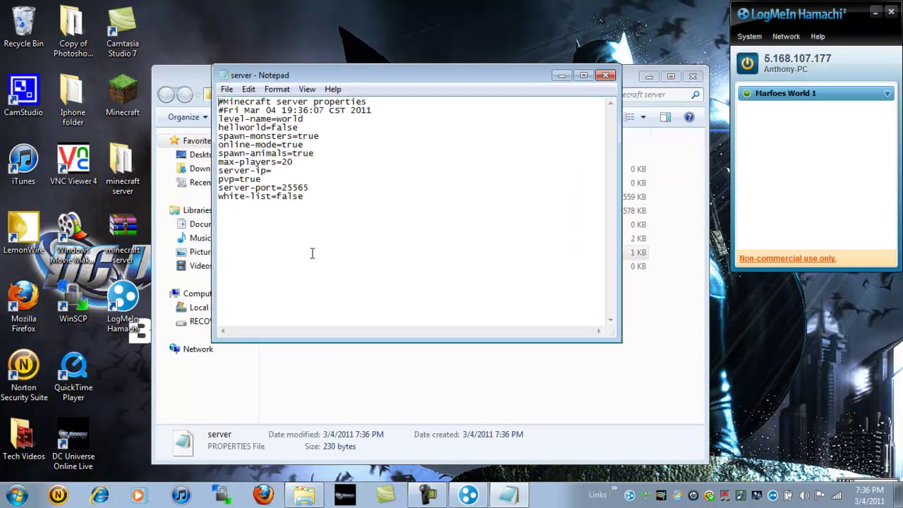
left_click(604, 74)
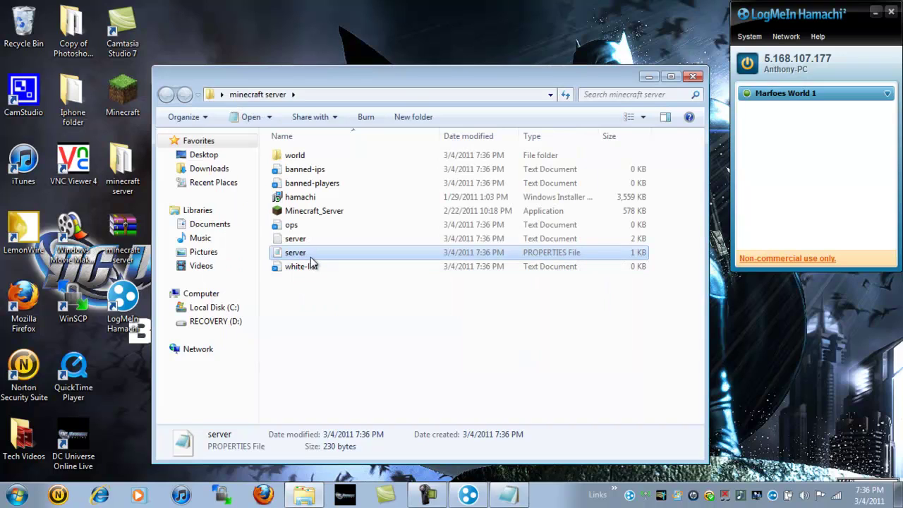
right_click(310, 256)
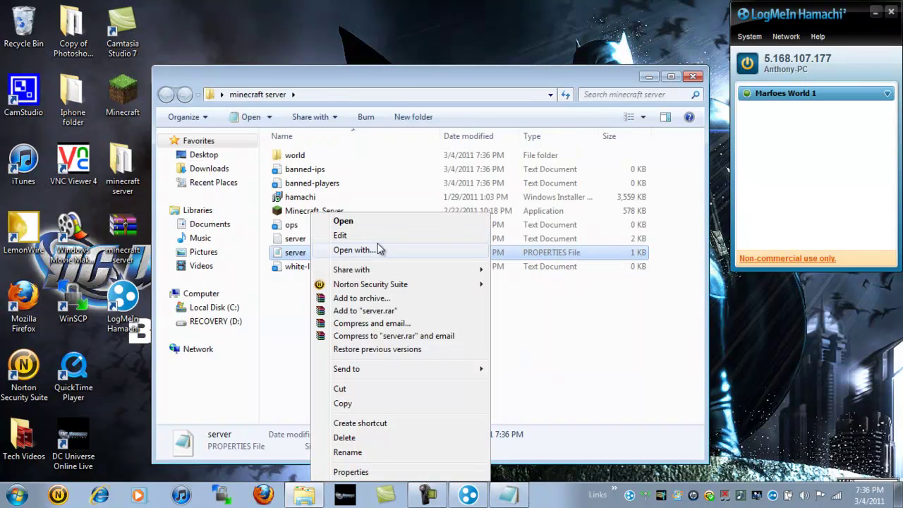
left_click(568, 327)
left_click(568, 327)
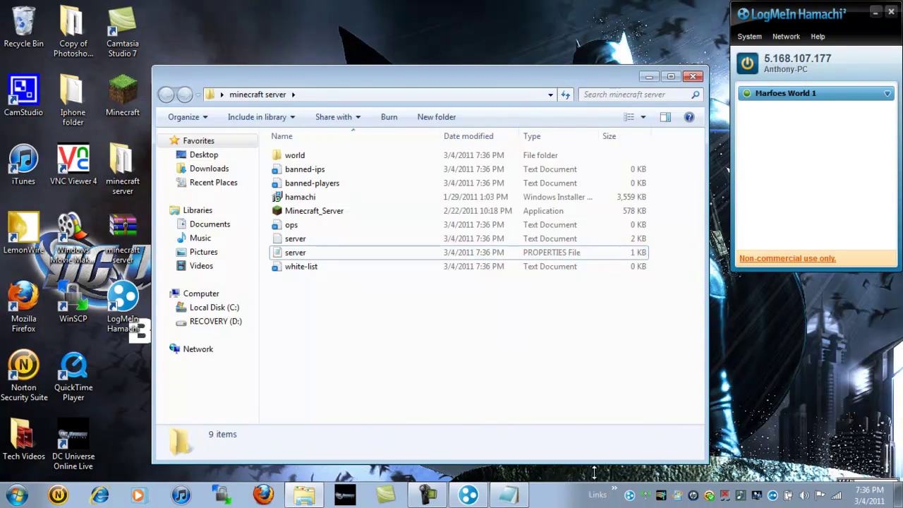
left_click(507, 495)
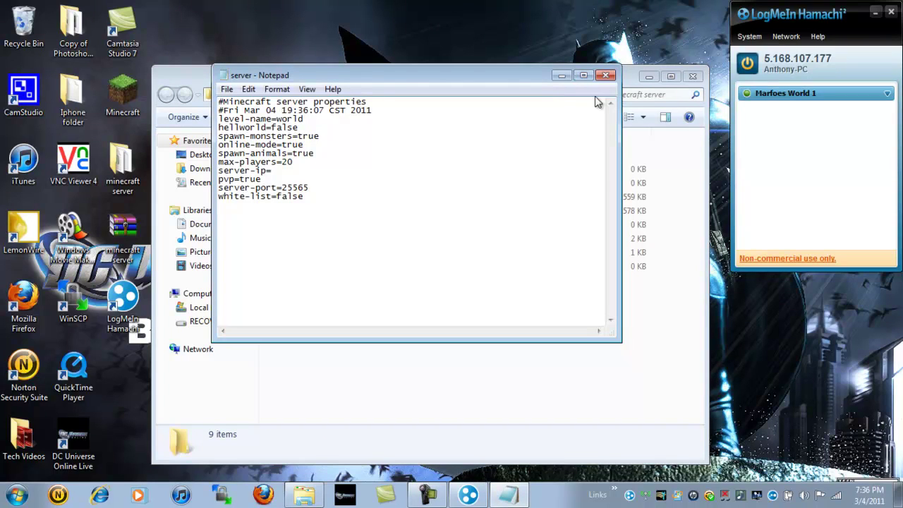
left_click_drag(434, 76, 1, 78)
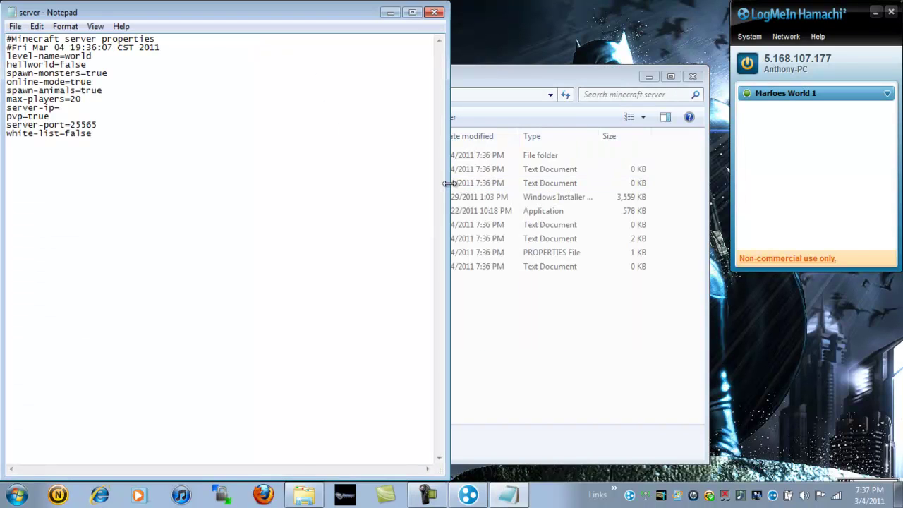
left_click_drag(452, 184, 719, 199)
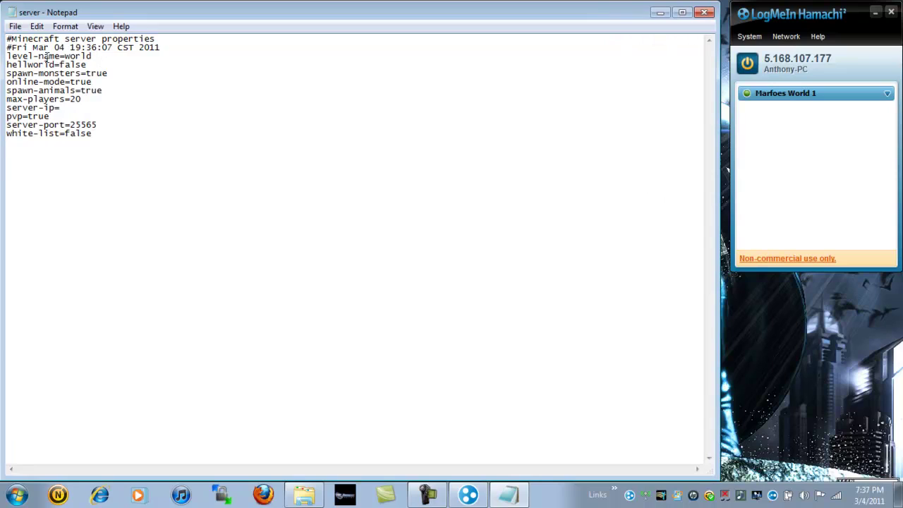
Set online-mode=false and server-ip=5.168.107.177, then save and close the file
left_click(92, 82)
key("BackSpace")
key("BackSpace")
key("BackSpace")
key("BackSpace")
type("fa")
type("lse")
type("5")
type(".")
type("168")
type(".107")
type(".1")
type("77")
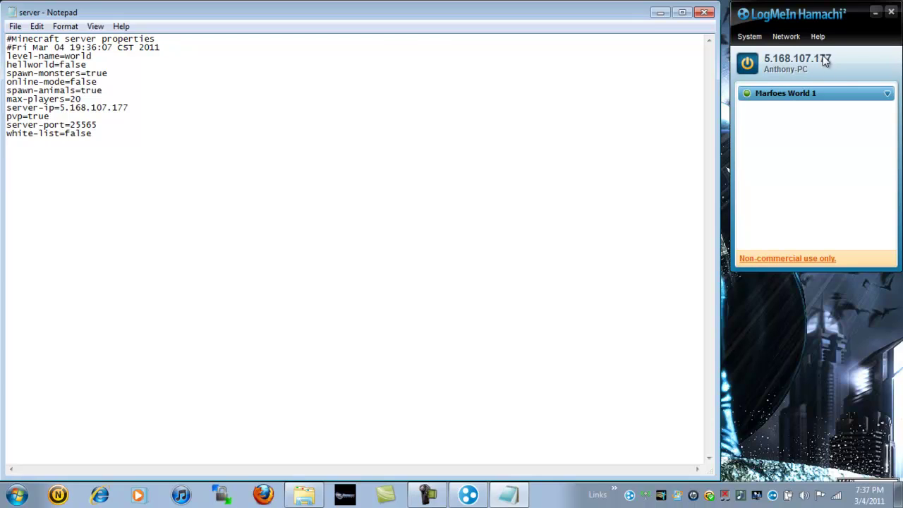
left_click(14, 26)
left_click(40, 70)
left_click(703, 12)
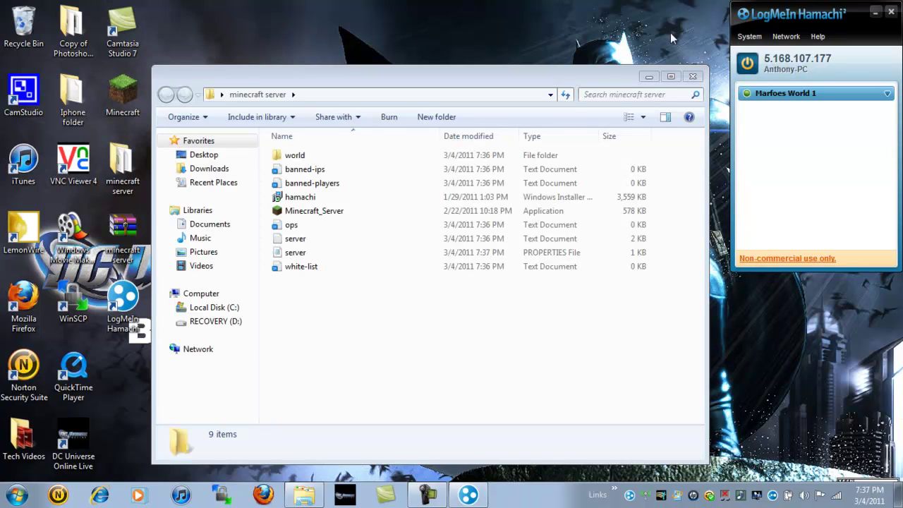
Relaunch Minecraft_Server from the desktop folder, minimize its window, and close Explorer
left_click(693, 77)
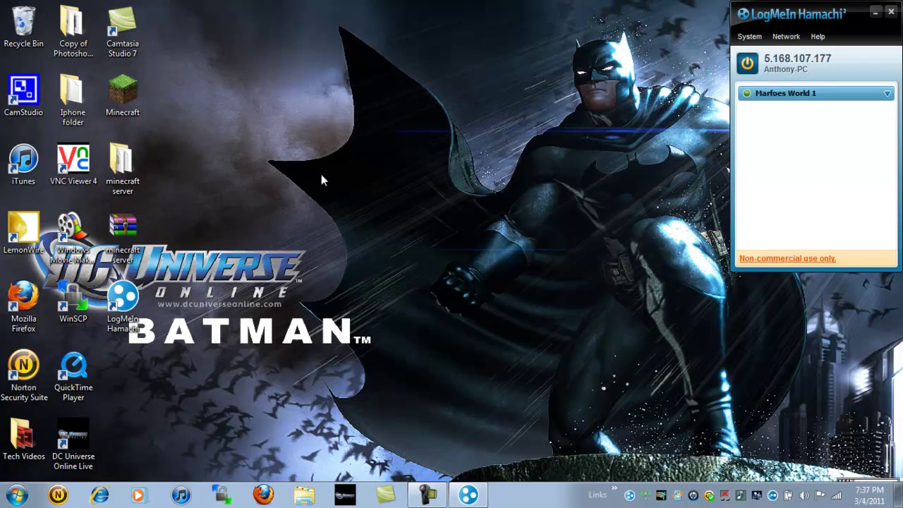
double_click(122, 164)
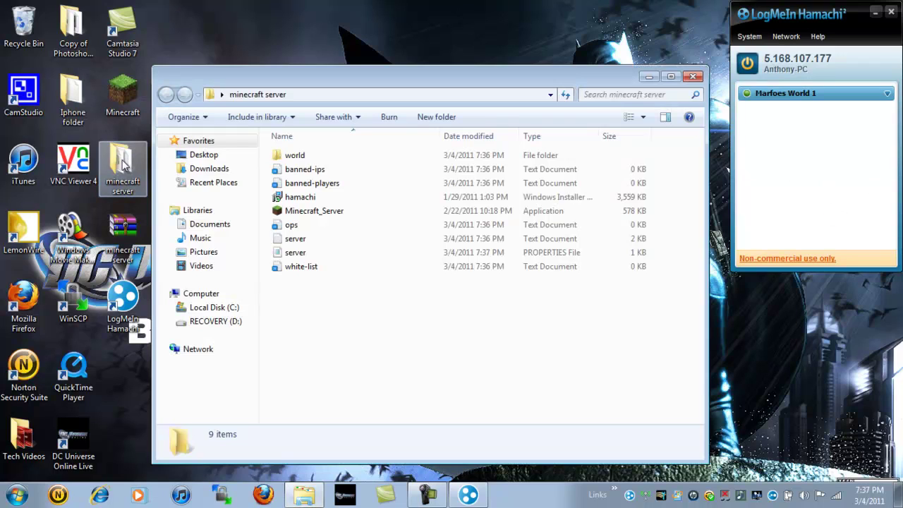
double_click(321, 210)
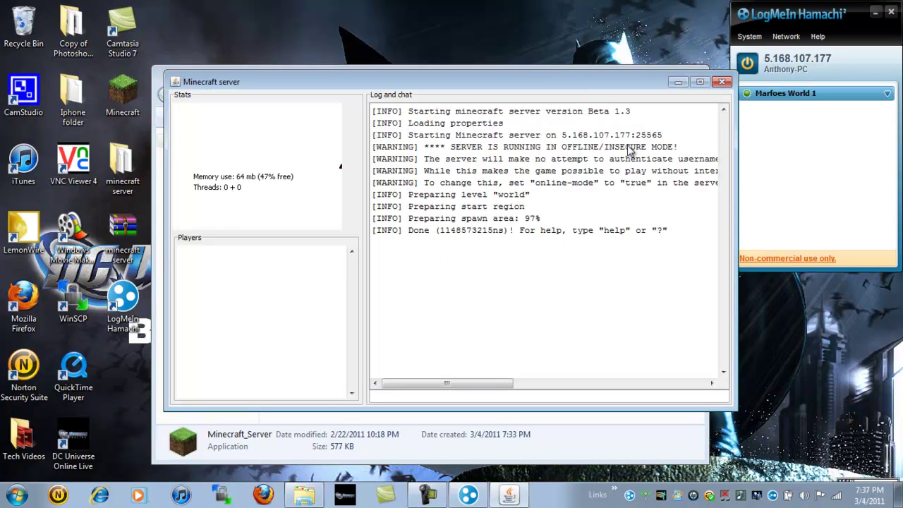
left_click(678, 82)
left_click(689, 71)
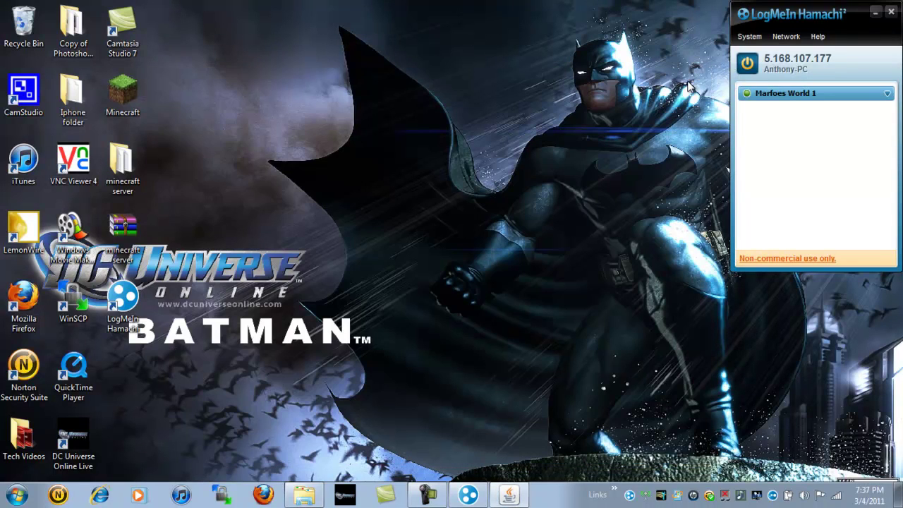
left_click_drag(643, 68, 530, 154)
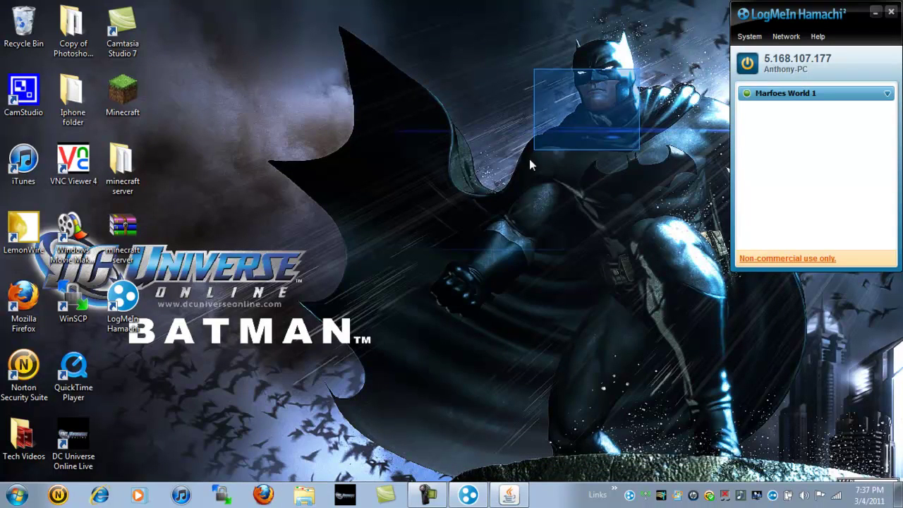
Launch Minecraft, open Multiplayer, enter the server address and attempt a connection
double_click(124, 85)
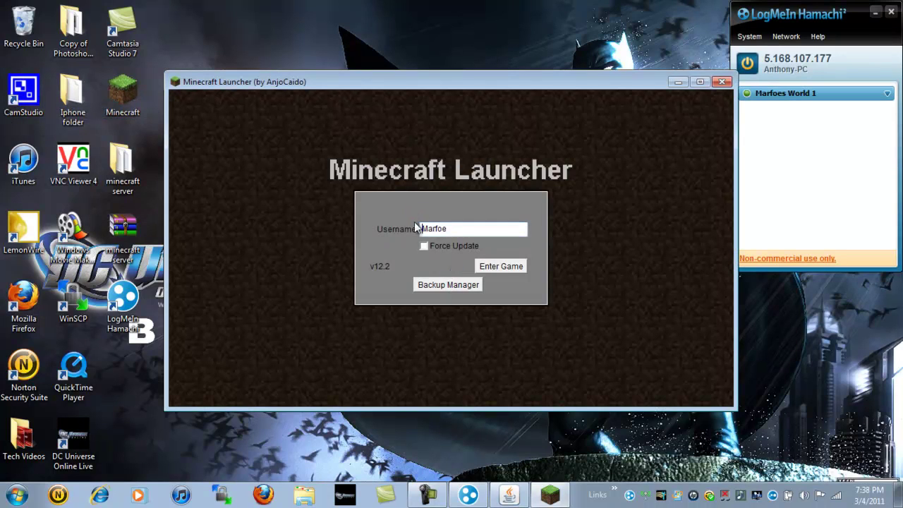
left_click(497, 266)
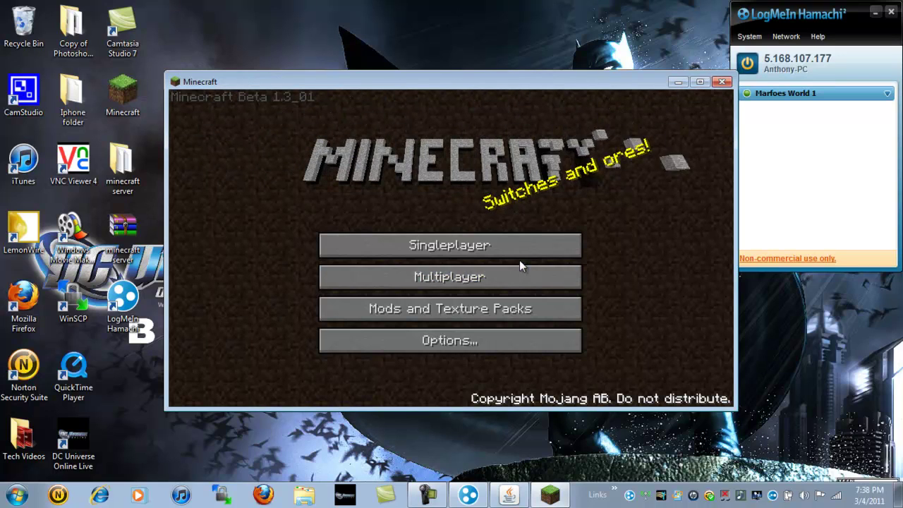
left_click(522, 269)
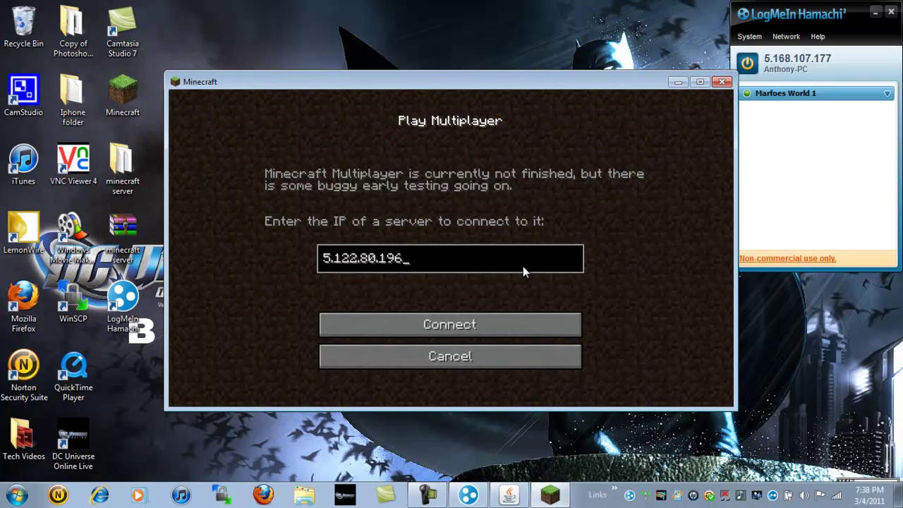
key("BackSpace")
key("BackSpace")
key("BackSpace")
key("BackSpace")
key("BackSpace")
key("BackSpace")
key("BackSpace")
key("BackSpace")
key("BackSpace")
key("BackSpace")
key("BackSpace")
key("BackSpace")
type("5")
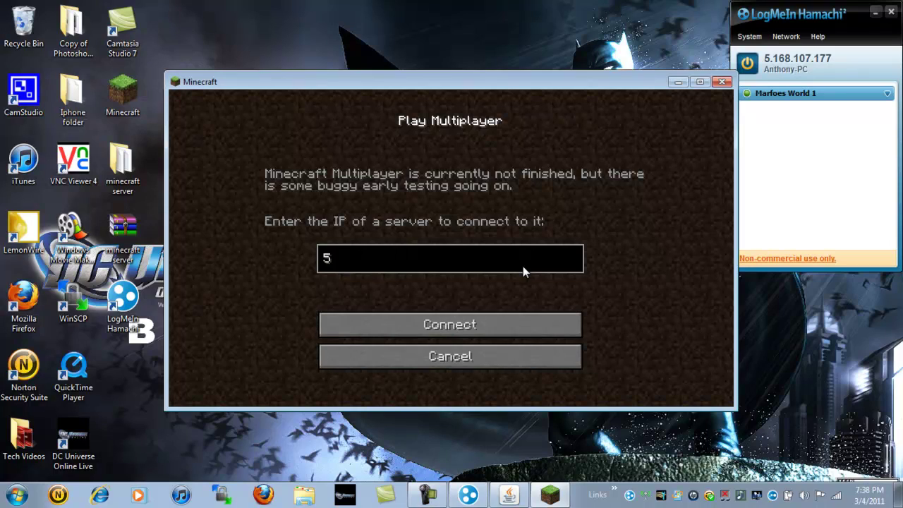
type(".168310")
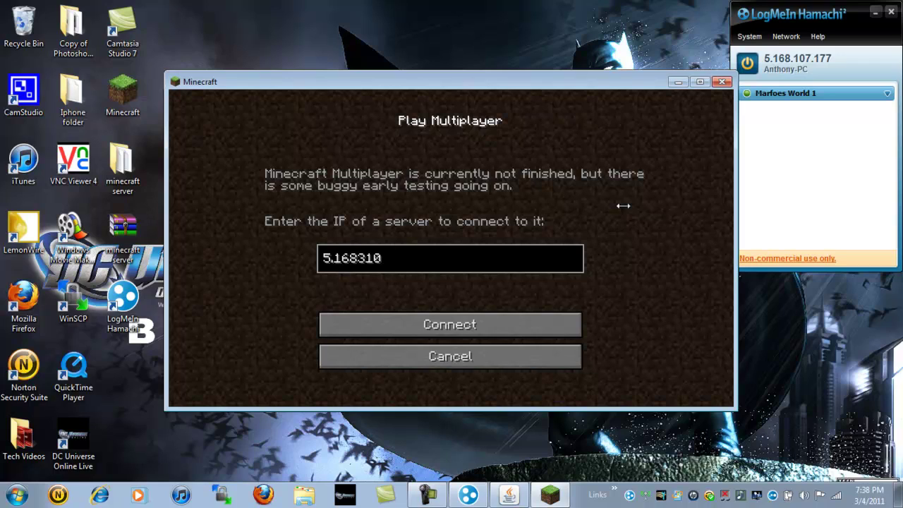
type("731")
key("BackSpace")
key("BackSpace")
type(".177")
left_click(533, 331)
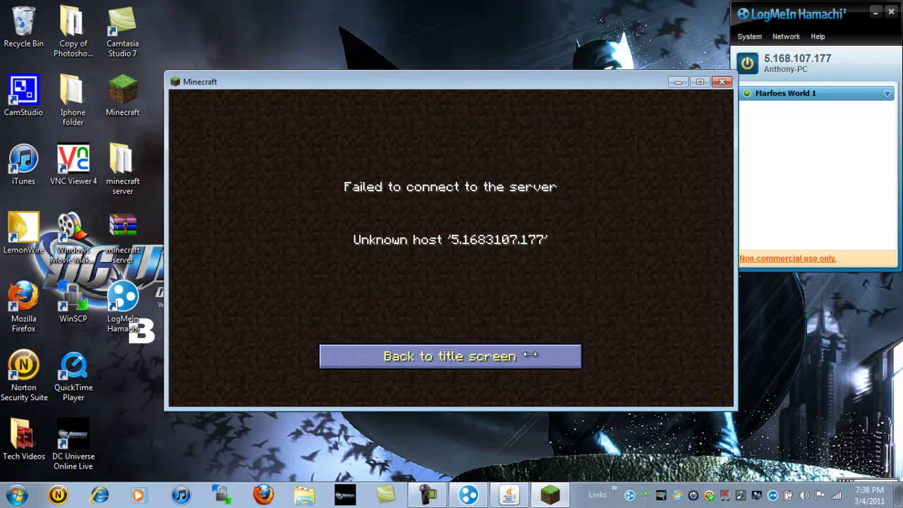
Return to Multiplayer after the failed attempt and correct the address to 5.168.107.177
left_click(529, 354)
left_click(471, 276)
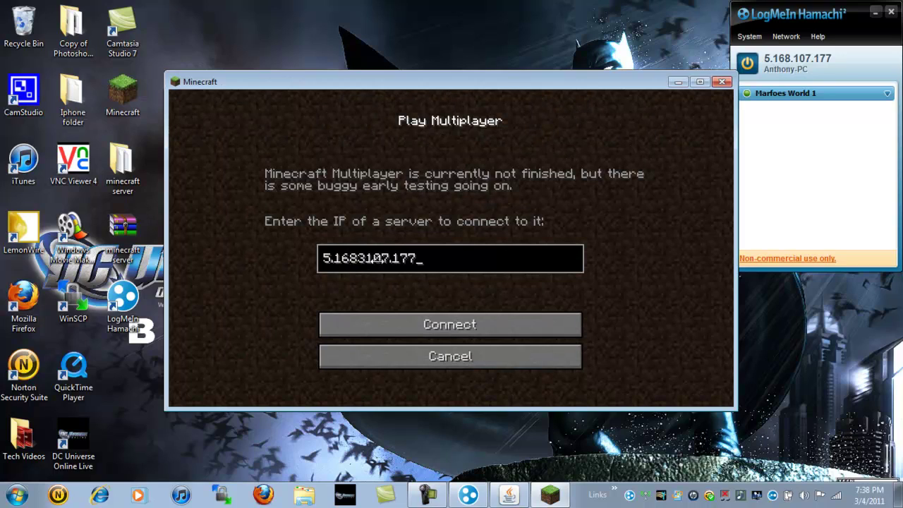
key("BackSpace")
key("BackSpace")
key("BackSpace")
key("BackSpace")
key("BackSpace")
key("BackSpace")
key("BackSpace")
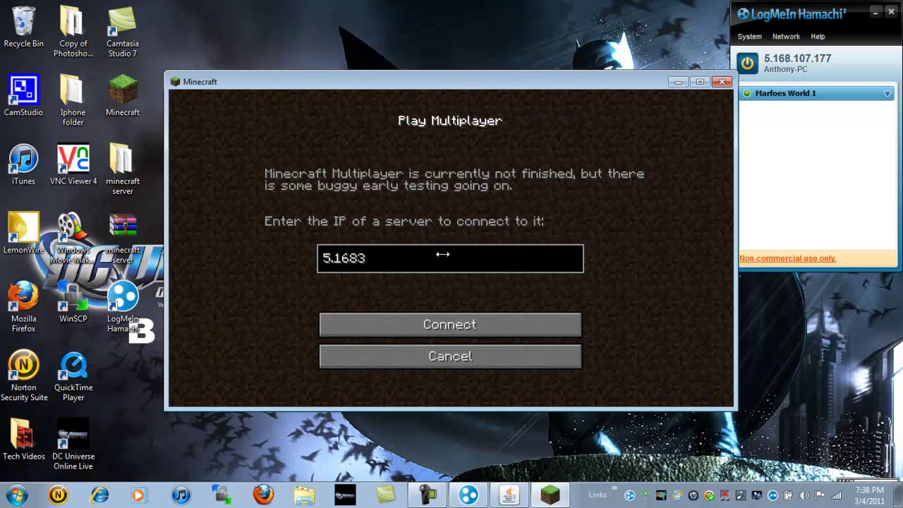
key("BackSpace")
type(".107.177")
Join 5.168.107.177, chat 'hello youtube please subscribe', then bring up the Game menu
left_click(577, 332)
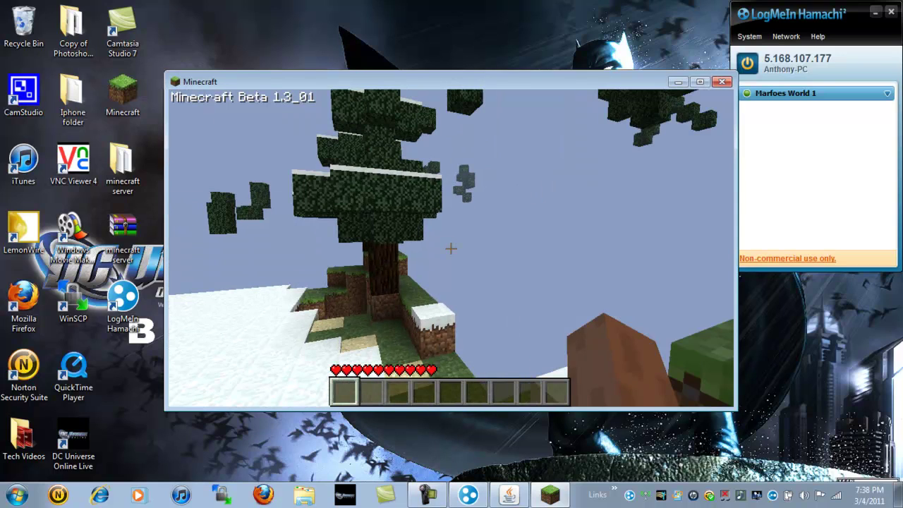
key("t")
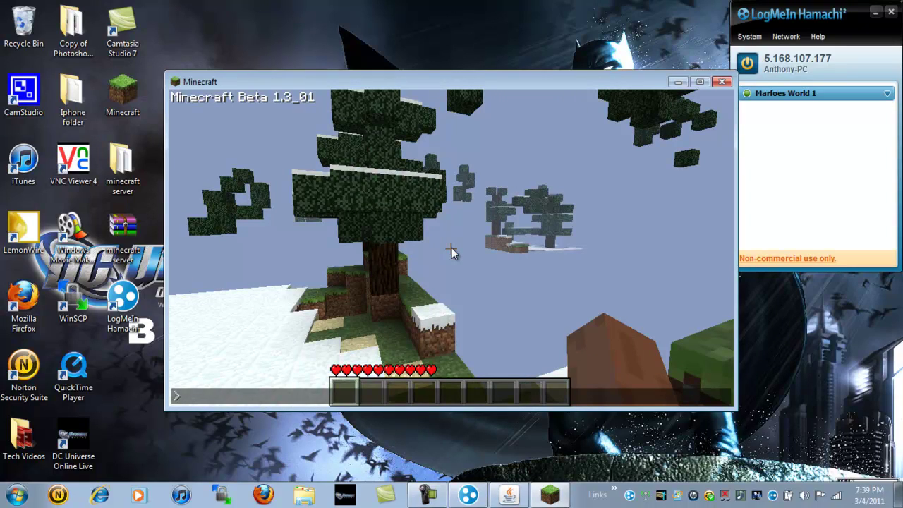
type("hell")
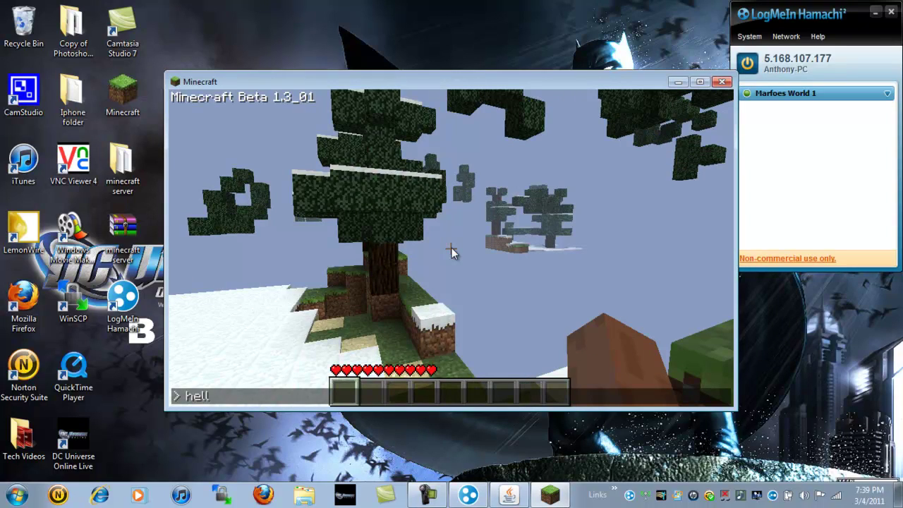
type("o youtu")
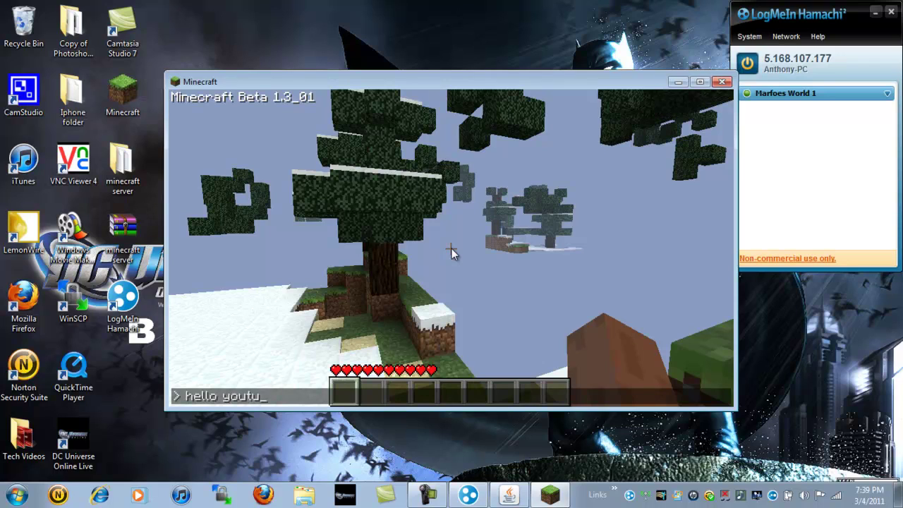
type("be please s")
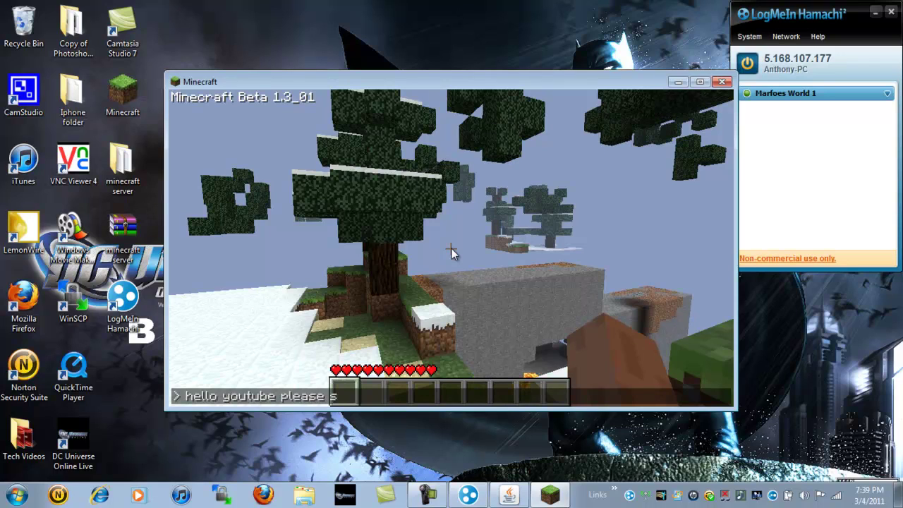
type("ubscr")
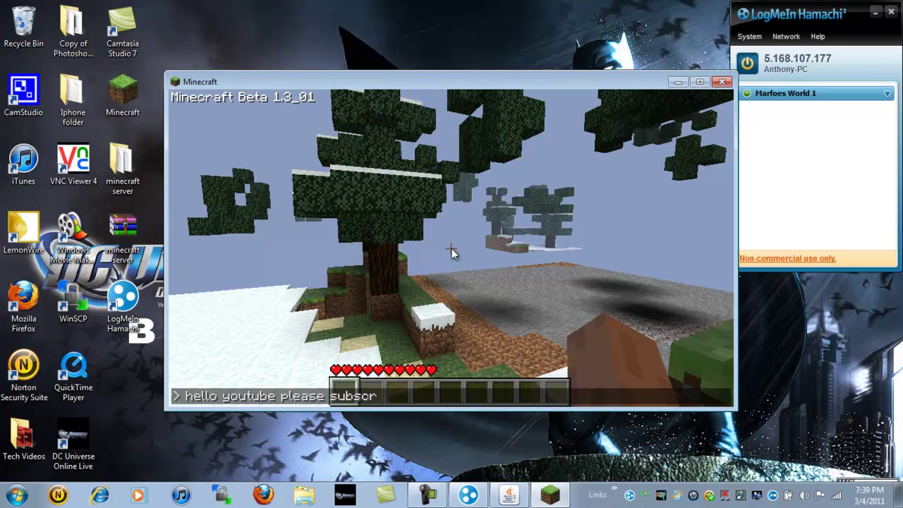
type("ibe")
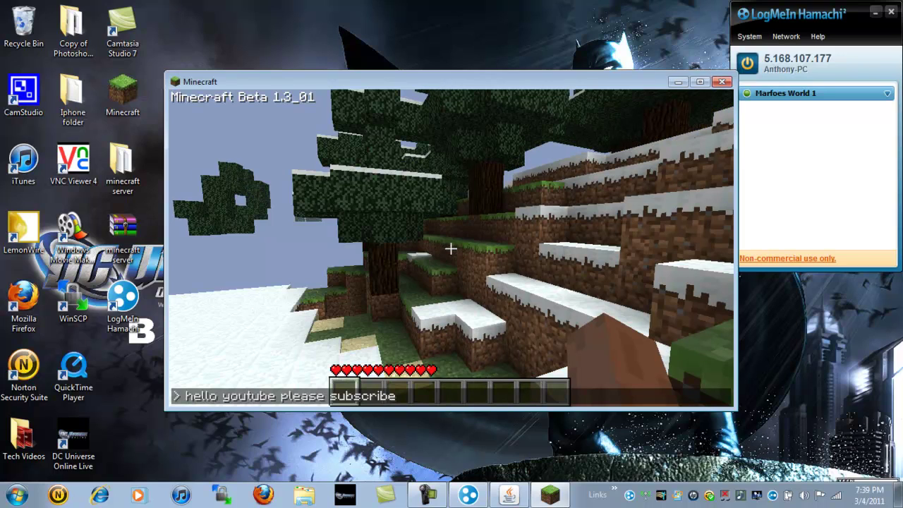
key("Return")
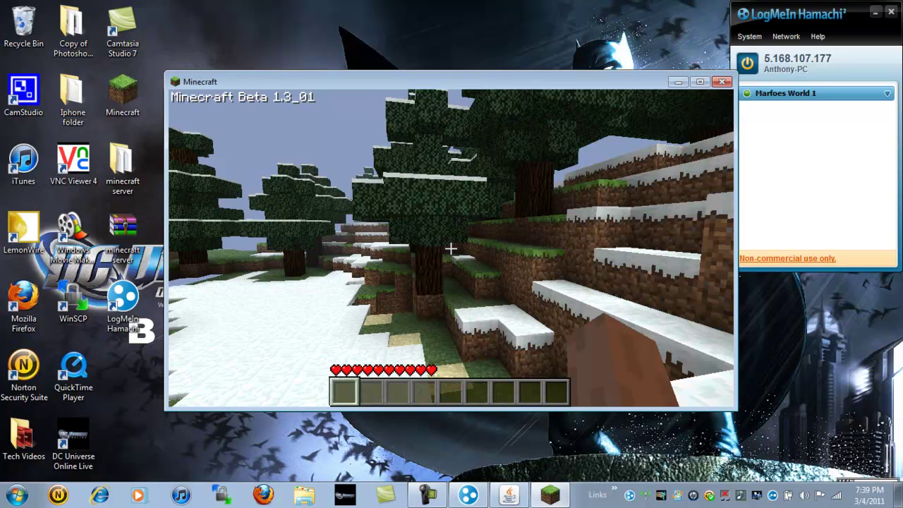
key("Escape")
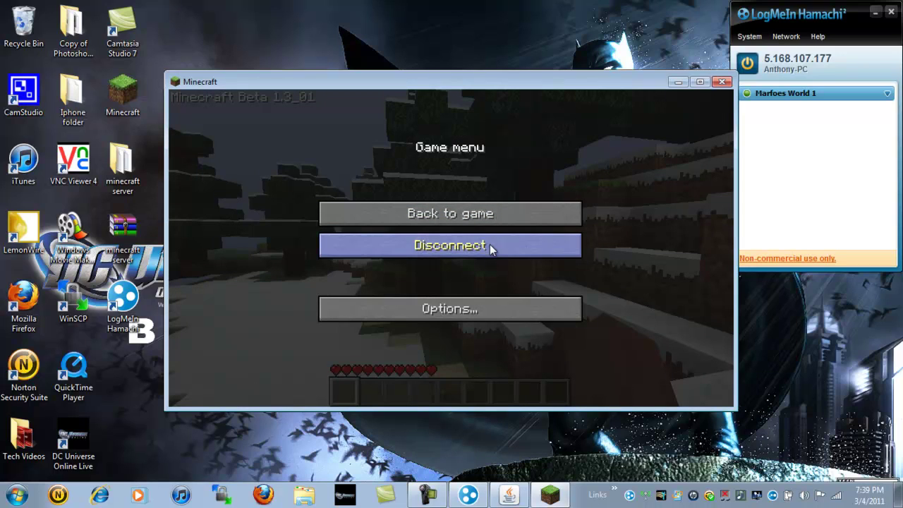
Disconnect from the server and close Minecraft, returning to the Hamachi desktop
left_click(490, 245)
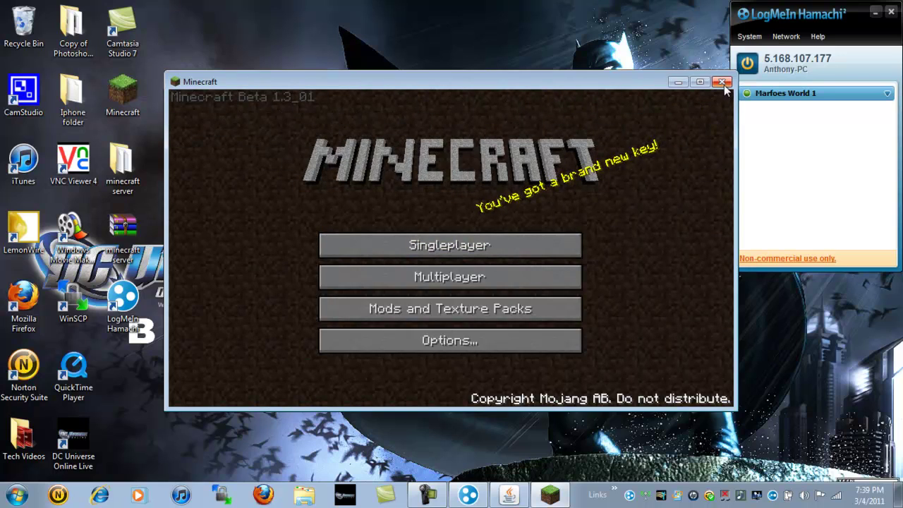
left_click(723, 83)
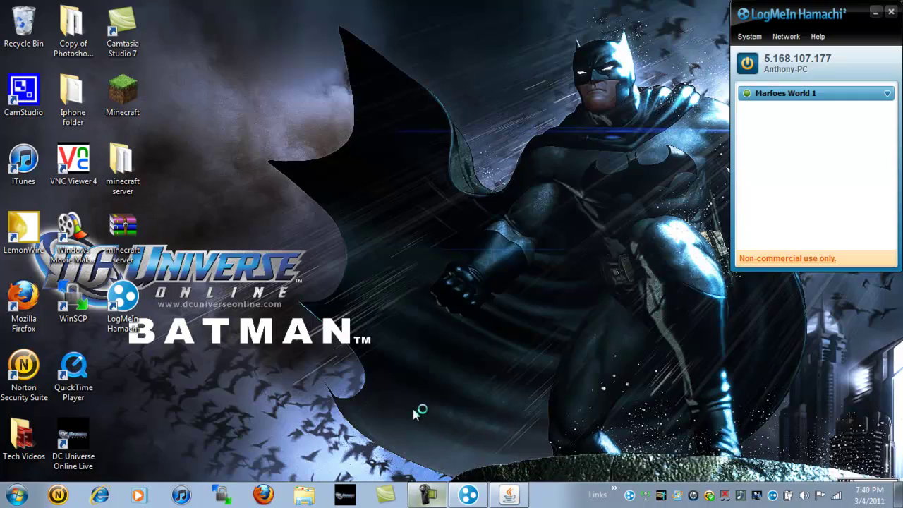
key("ctrl+alt+Right")
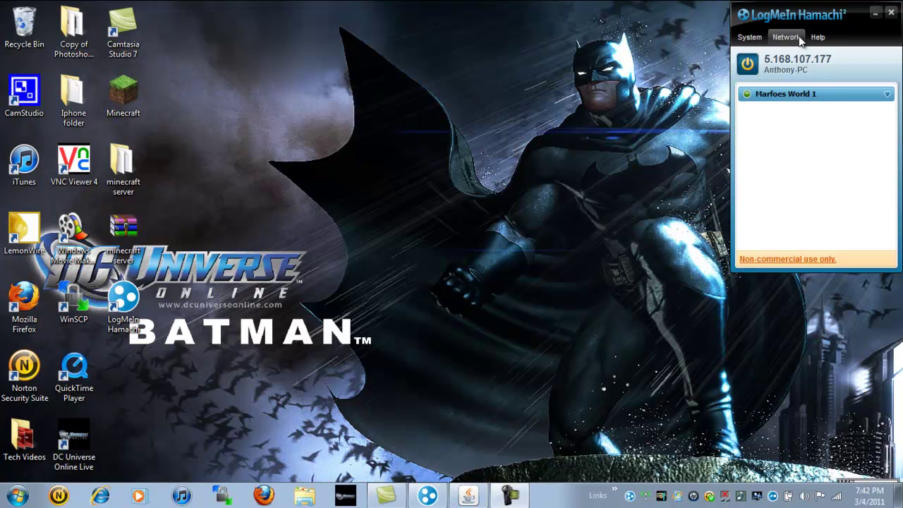
left_click(799, 39)
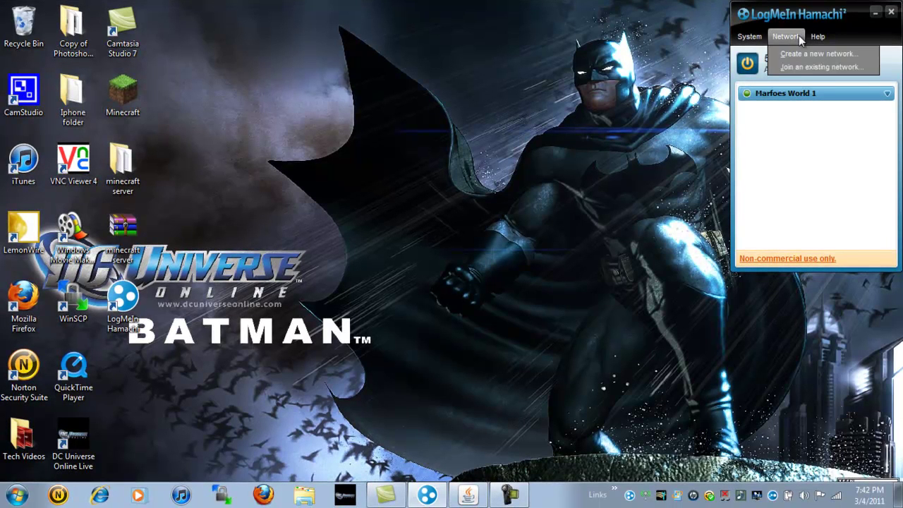
left_click(854, 70)
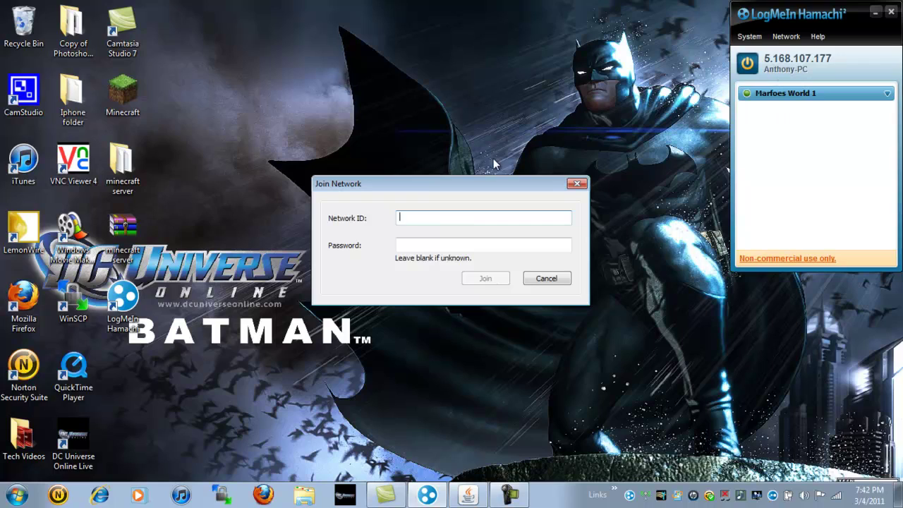
left_click(455, 244)
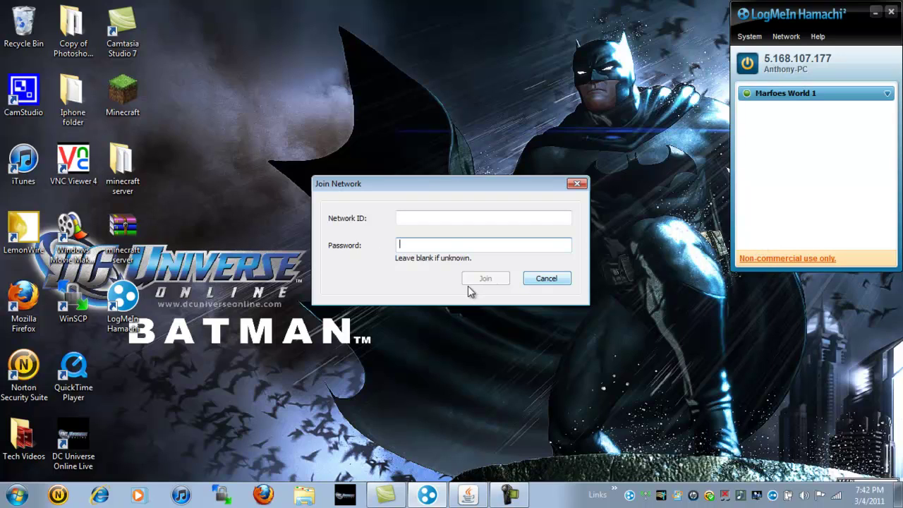
left_click(564, 279)
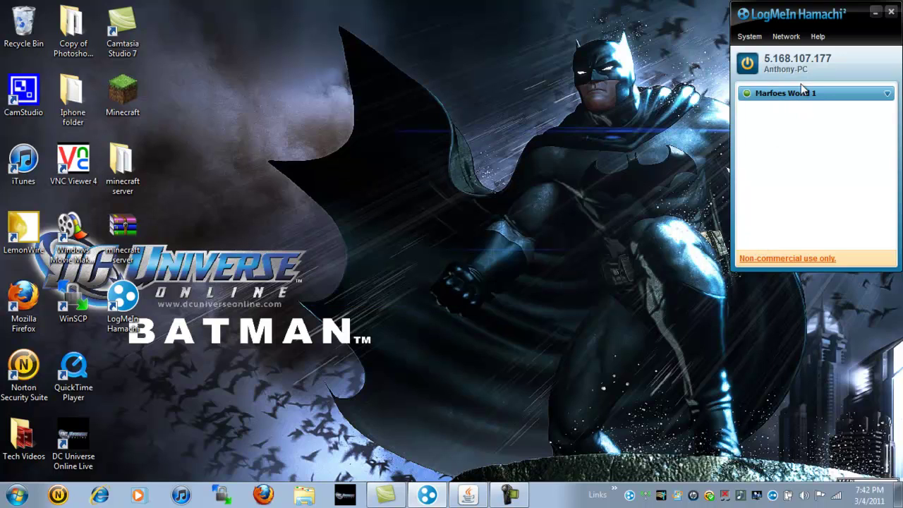